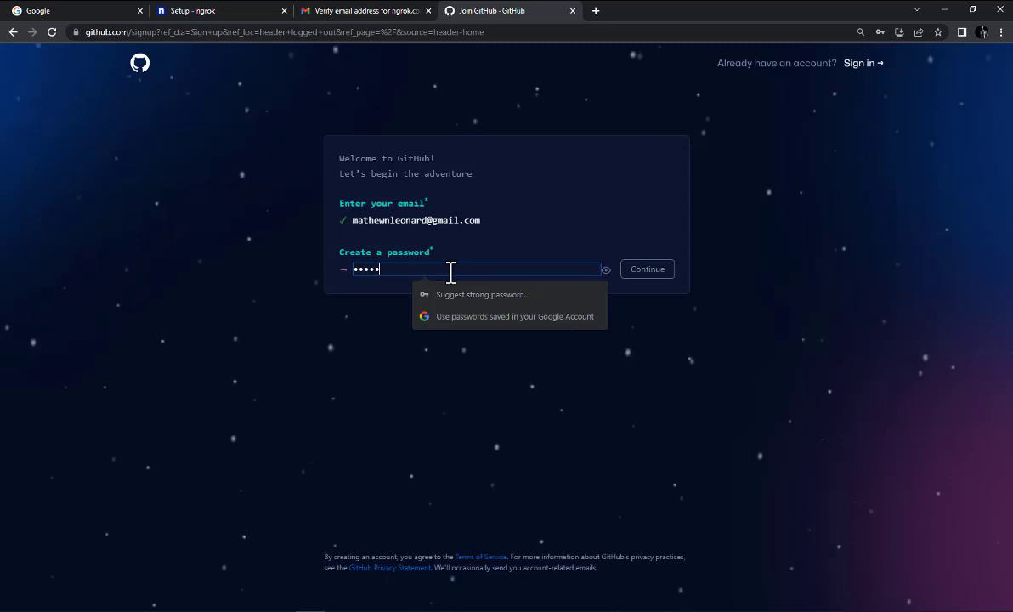
Finish entering a strong account password and accept it.
type("•••••••")
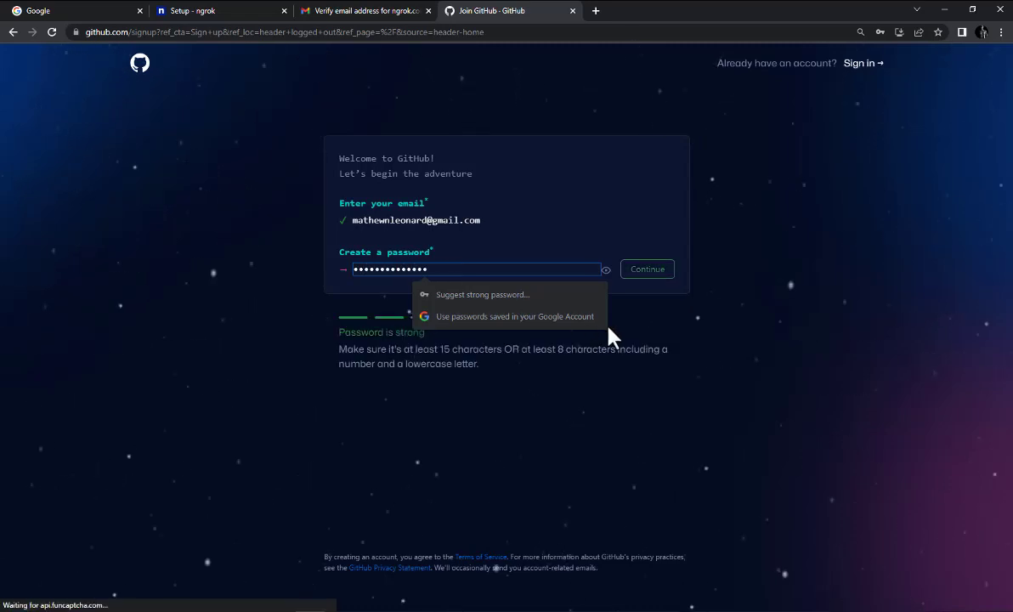
left_click(744, 334)
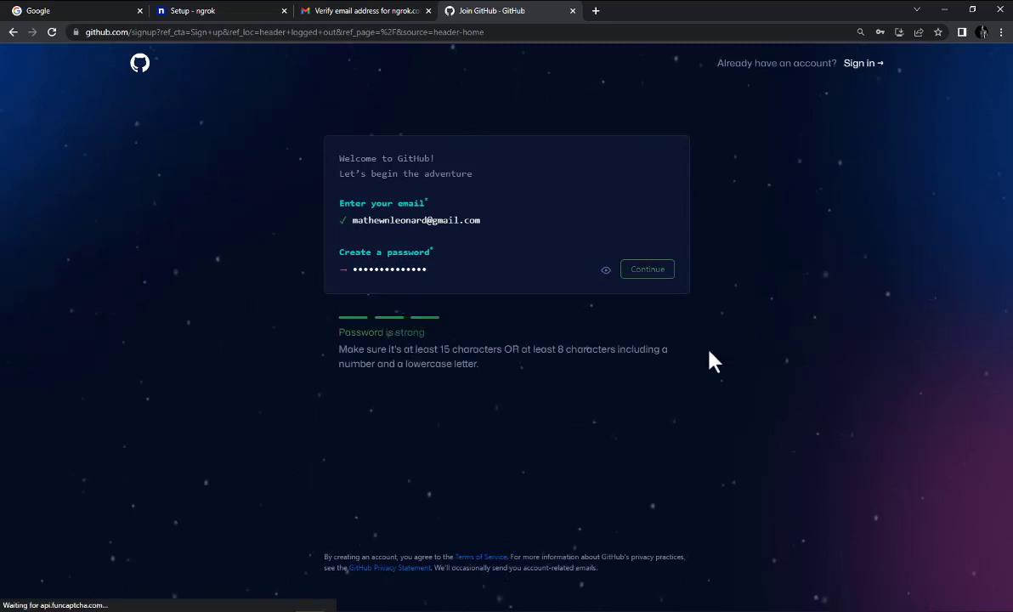
left_click(662, 287)
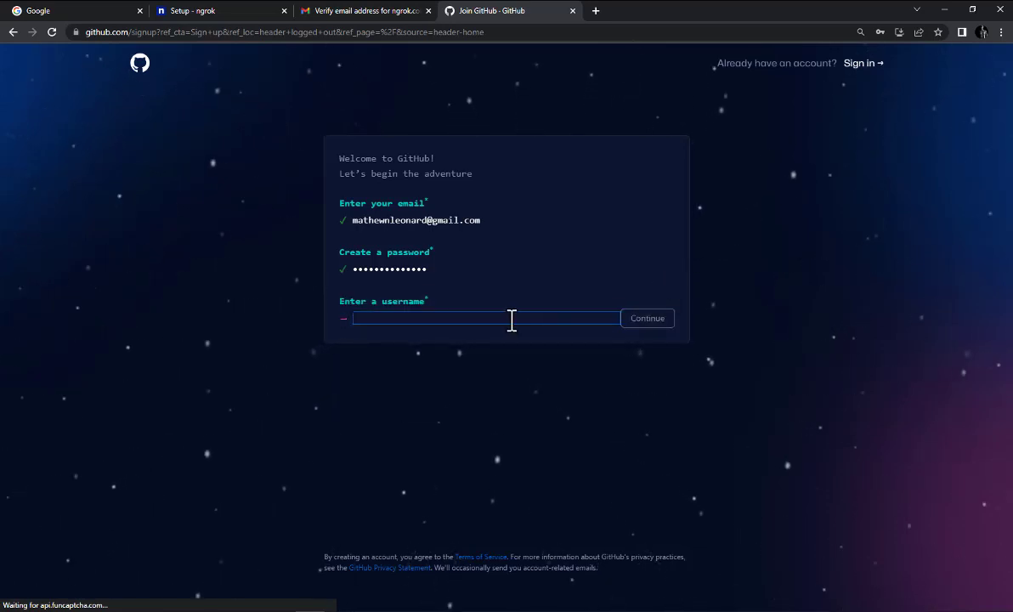
Choose an available username and answer 'n' to receiving product update emails.
type("Methewleon1")
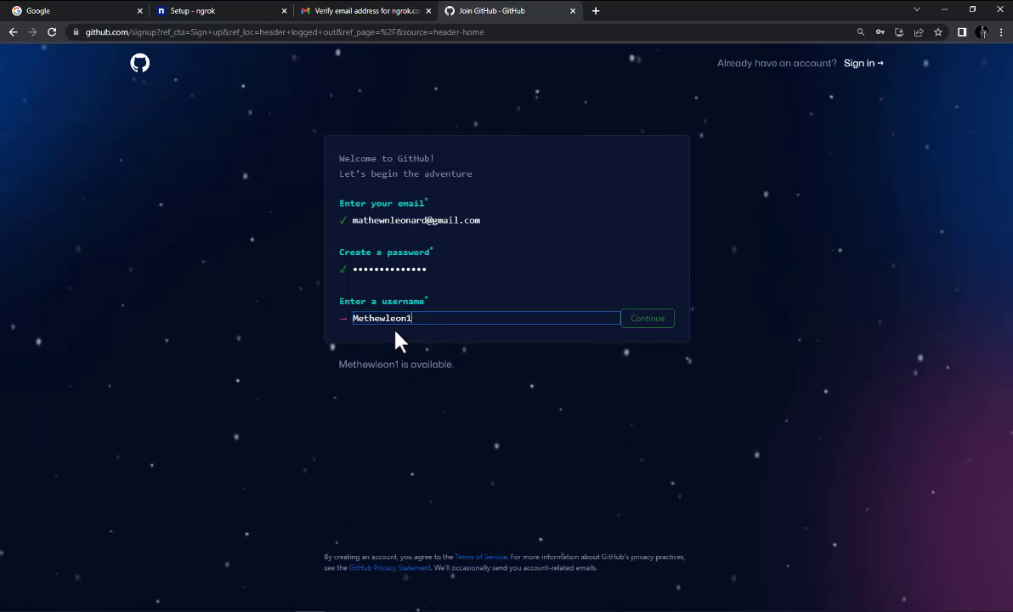
left_click(655, 321)
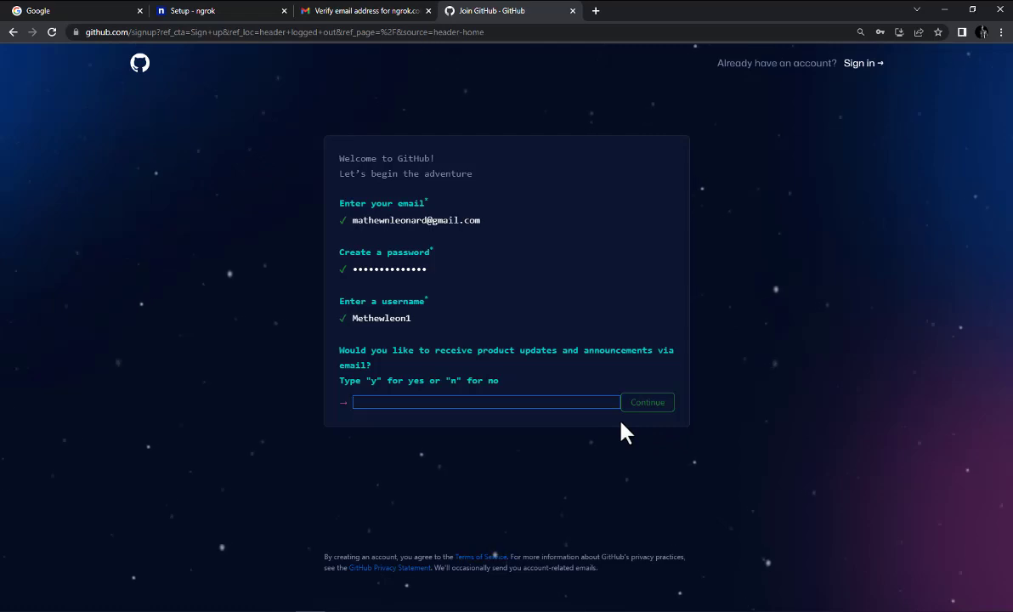
type("n")
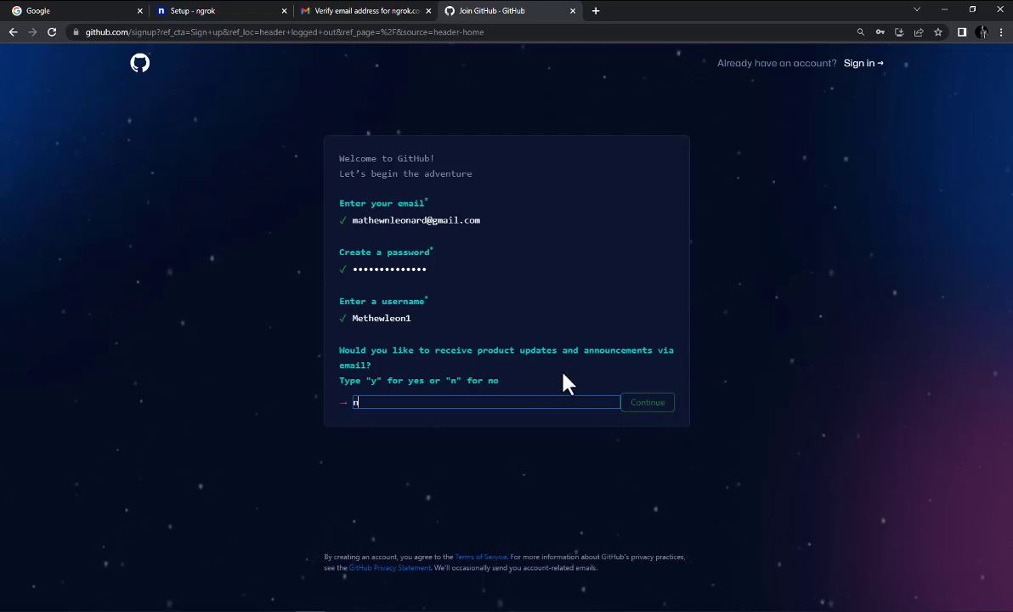
left_click(643, 405)
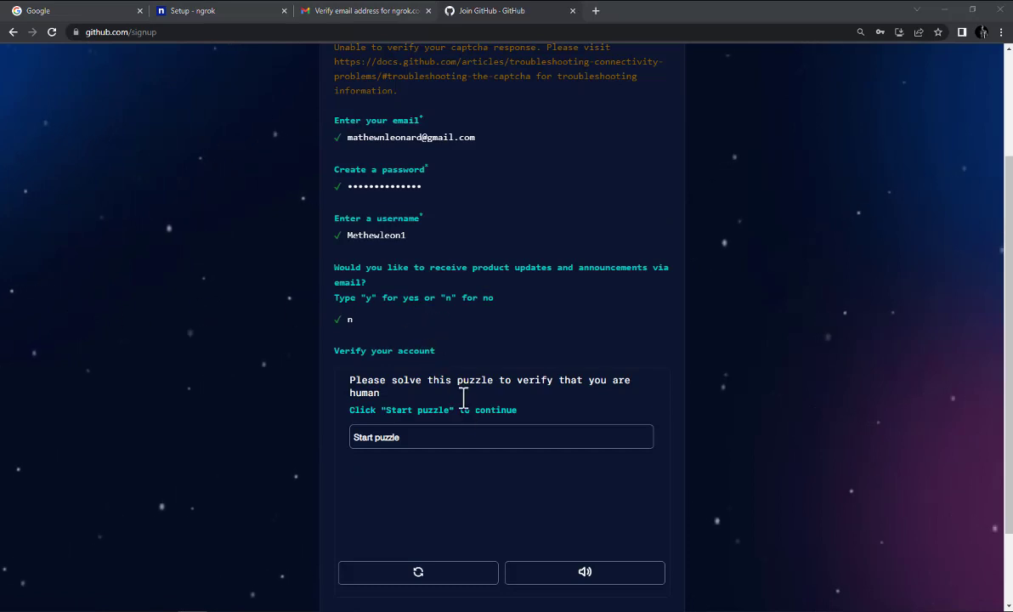
Solve the two-round matching-tile verification puzzle and create the GitHub account.
left_click(485, 456)
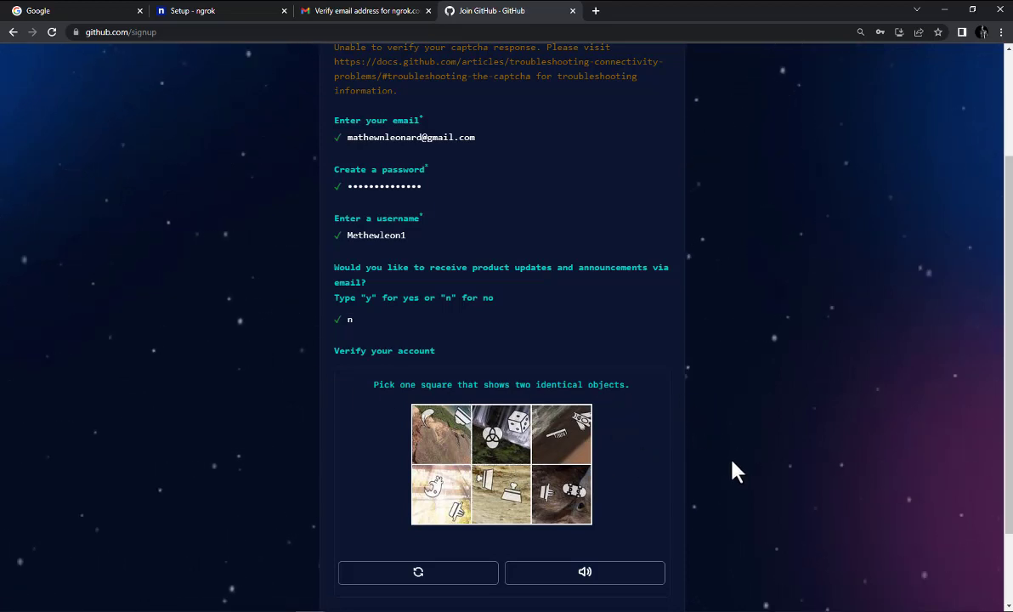
left_click(544, 493)
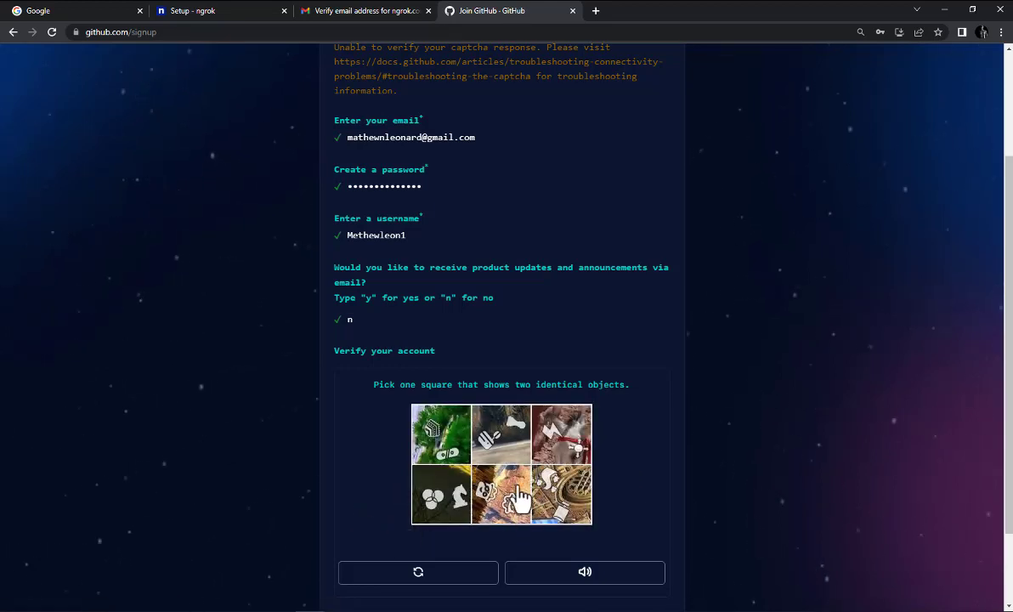
left_click(519, 500)
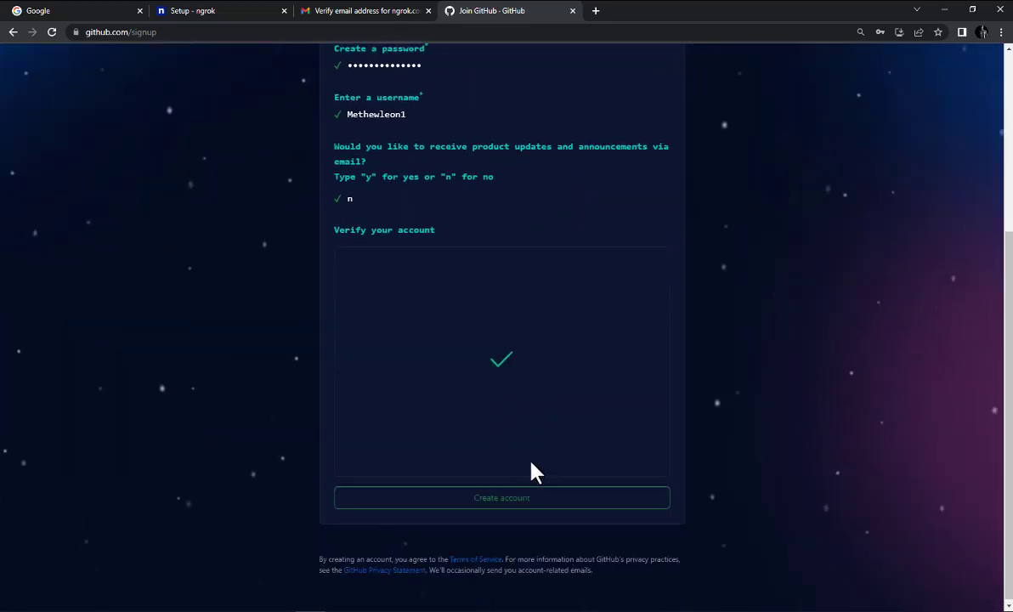
left_click(535, 497)
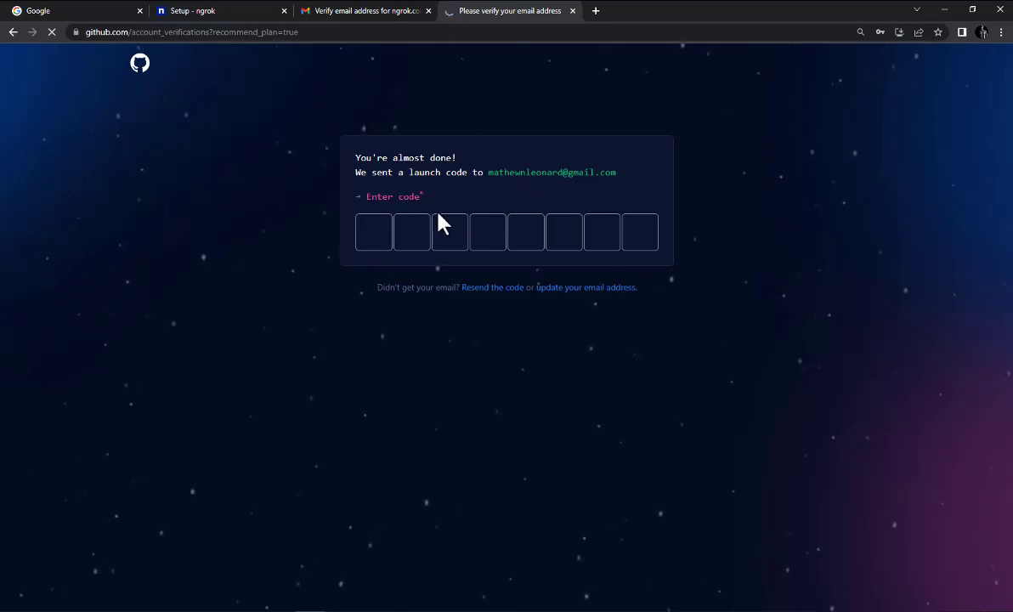
Refresh the Gmail inbox and open the 'Your GitHub launch code' email.
left_click(383, 10)
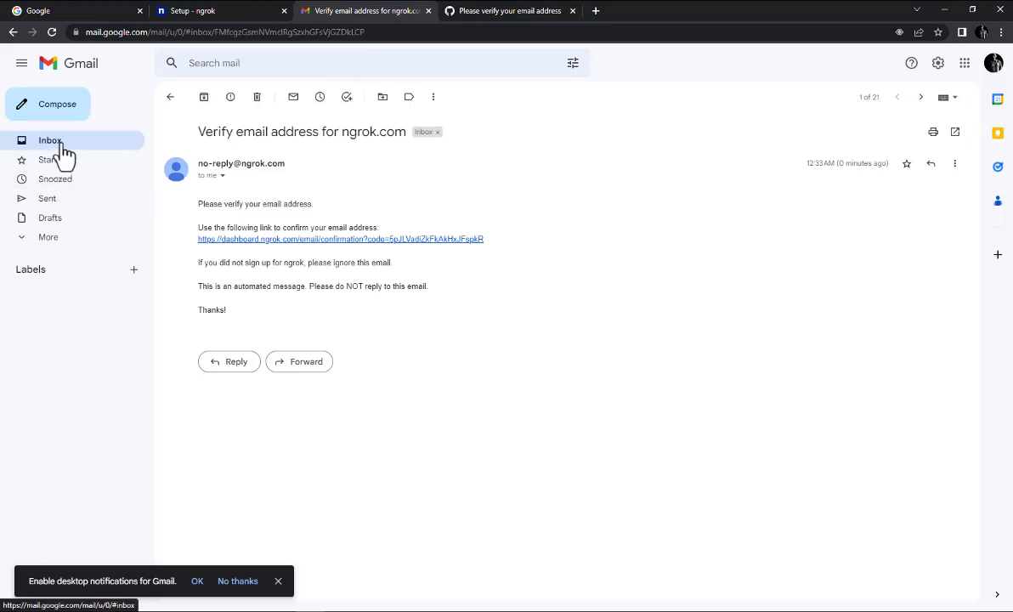
left_click(72, 147)
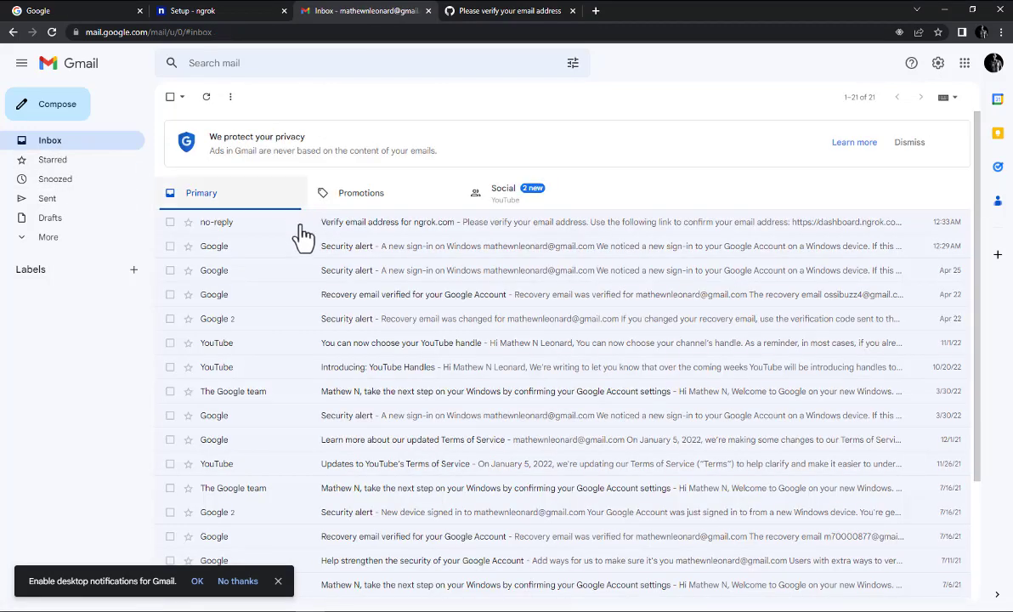
left_click(51, 33)
left_click(609, 101)
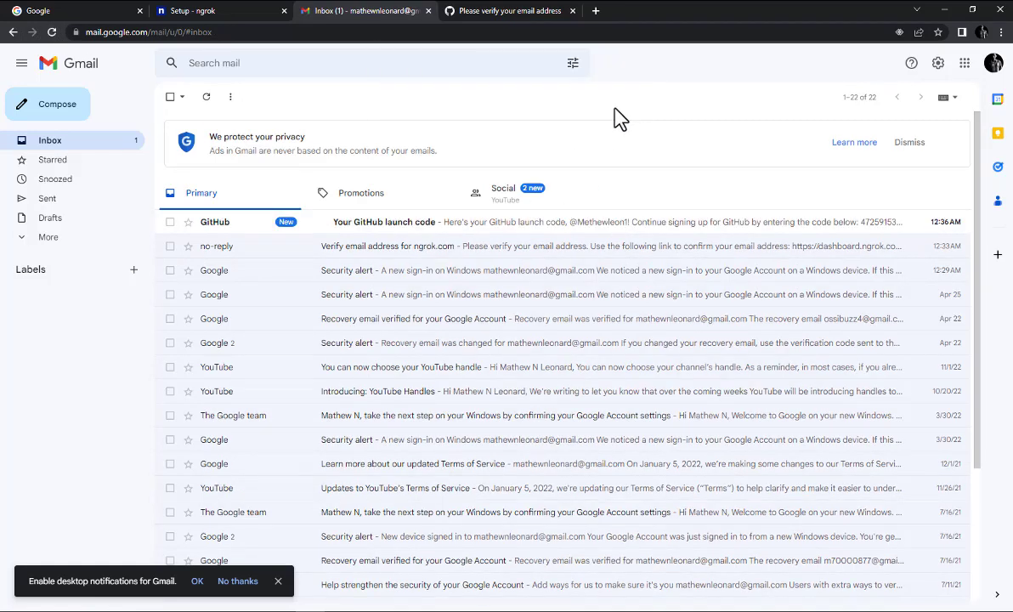
left_click(423, 226)
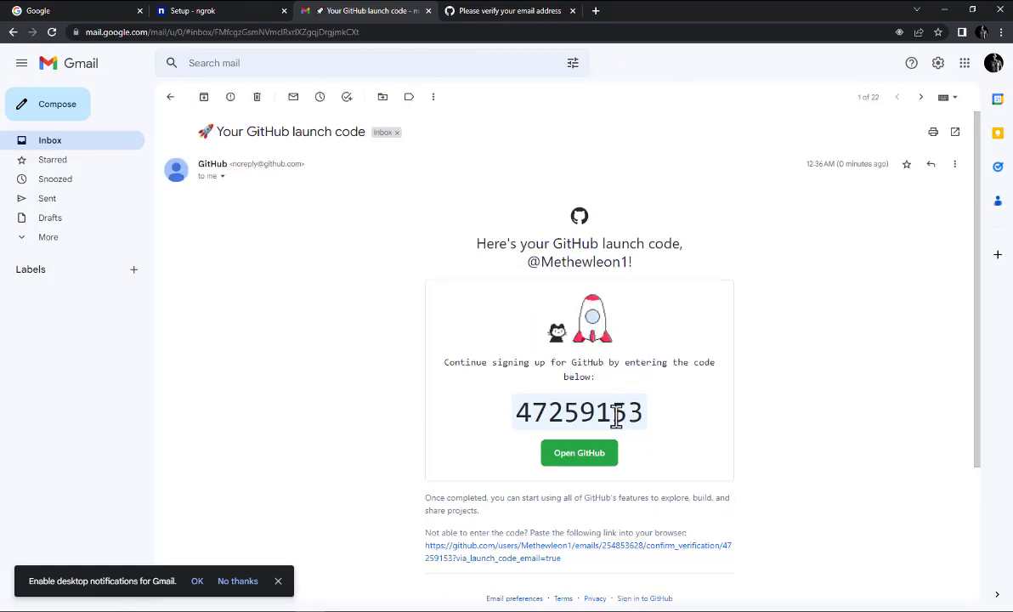
Paste the emailed launch code into GitHub's verification page.
left_click(476, 10)
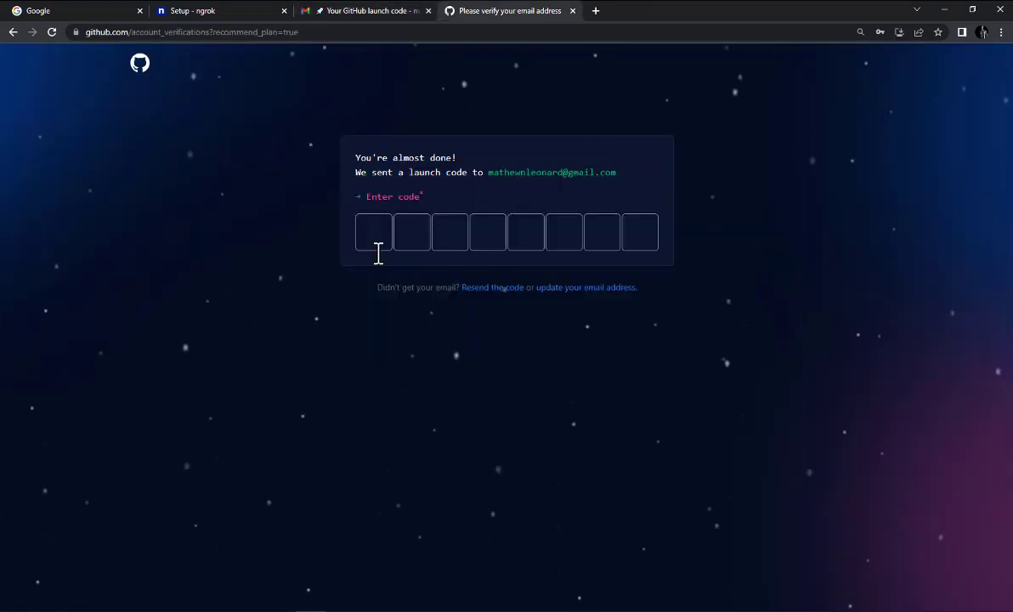
left_click(377, 246)
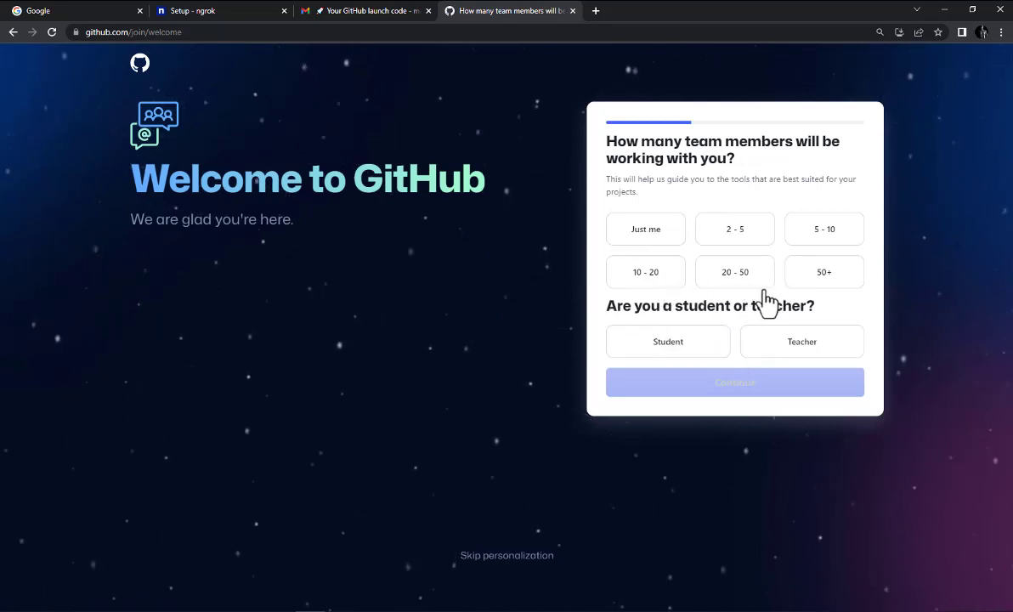
Answer onboarding with team size 10 - 20 and student status, then continue on the free plan.
left_click(669, 275)
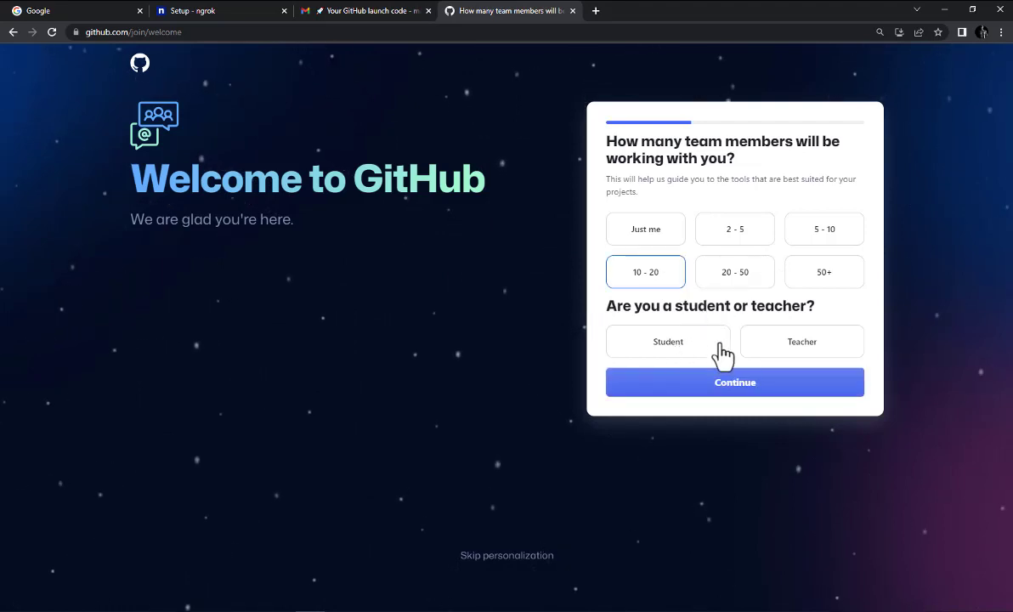
left_click(696, 349)
left_click(708, 387)
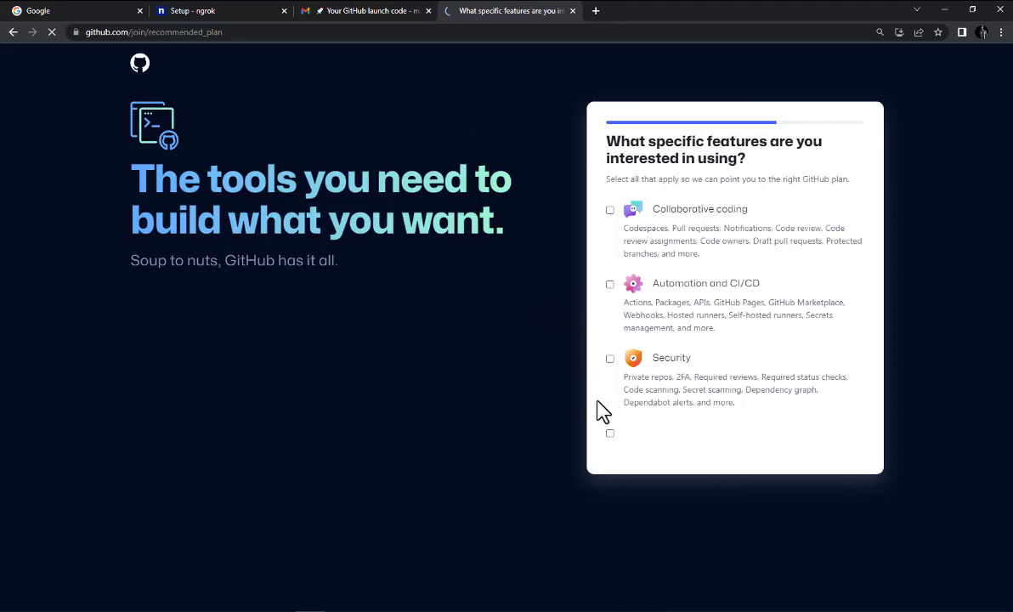
scroll(753, 277, "down", 2)
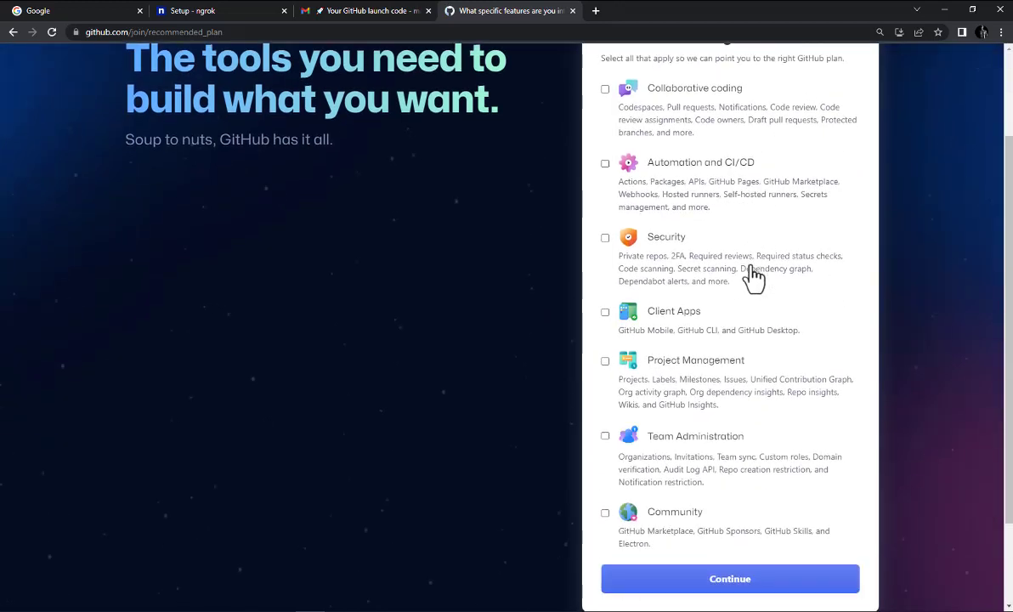
scroll(678, 255, "down", 1)
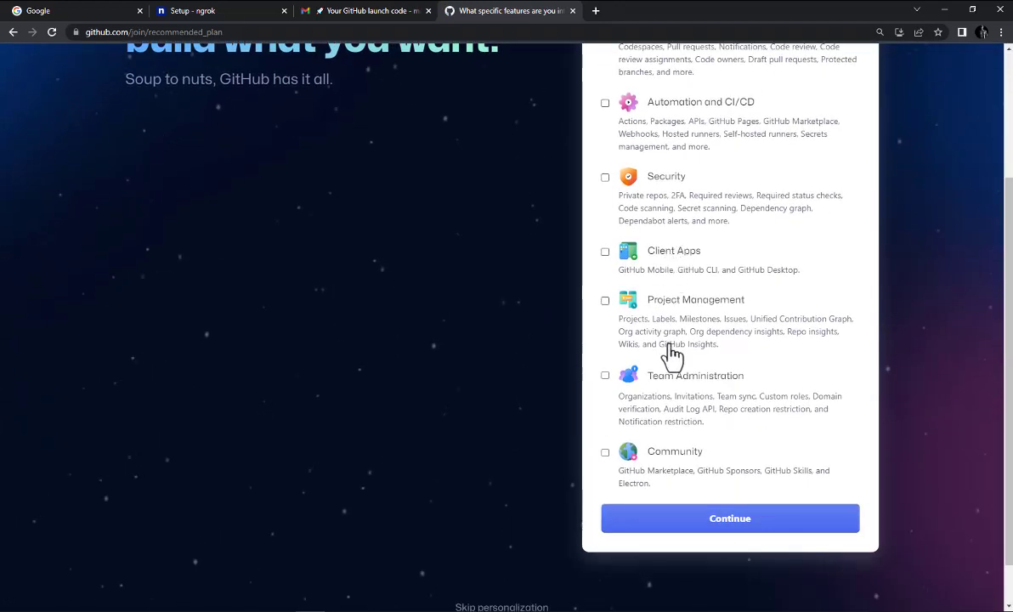
left_click(716, 532)
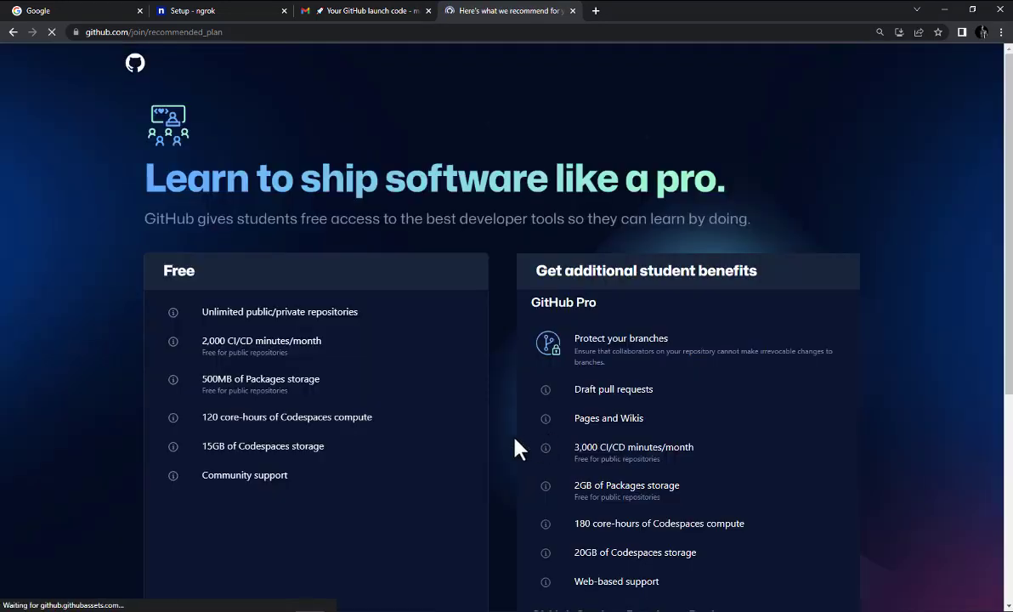
scroll(393, 383, "down", 4)
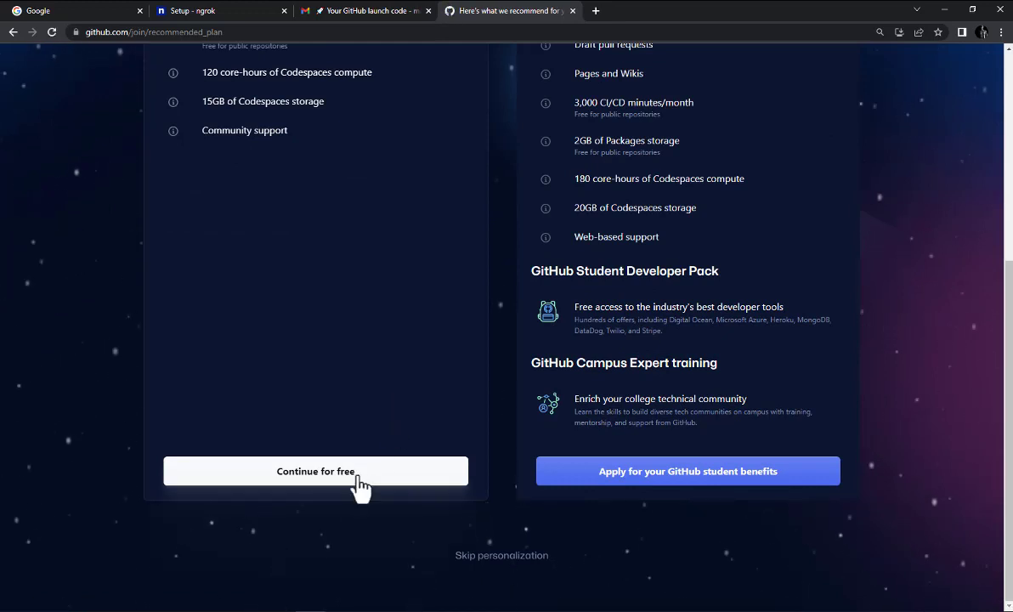
left_click(316, 473)
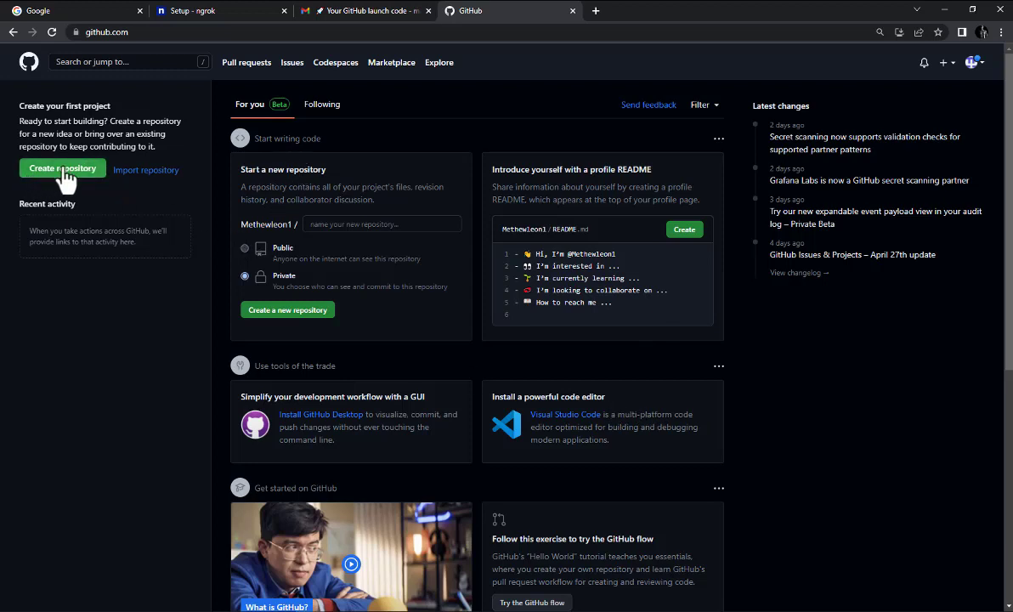
Create a new private repository with a chosen name and open its settings.
left_click(946, 67)
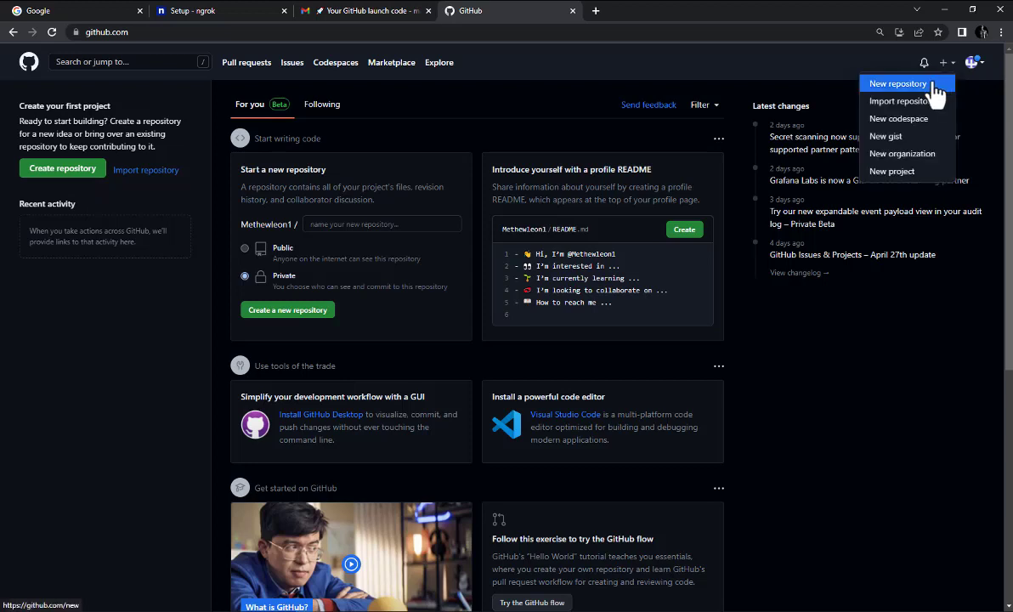
left_click(934, 86)
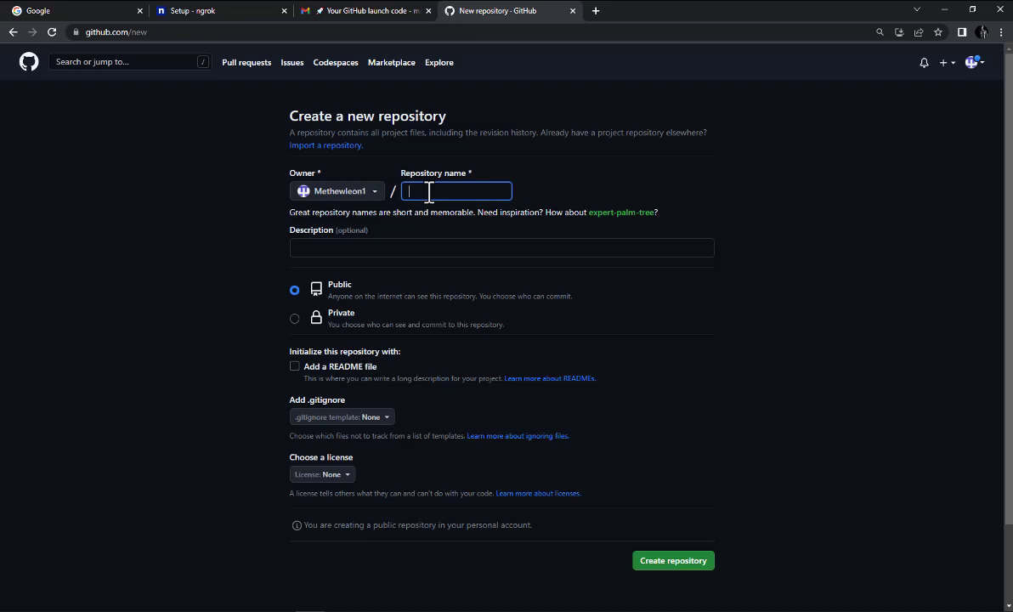
type("Andrew")
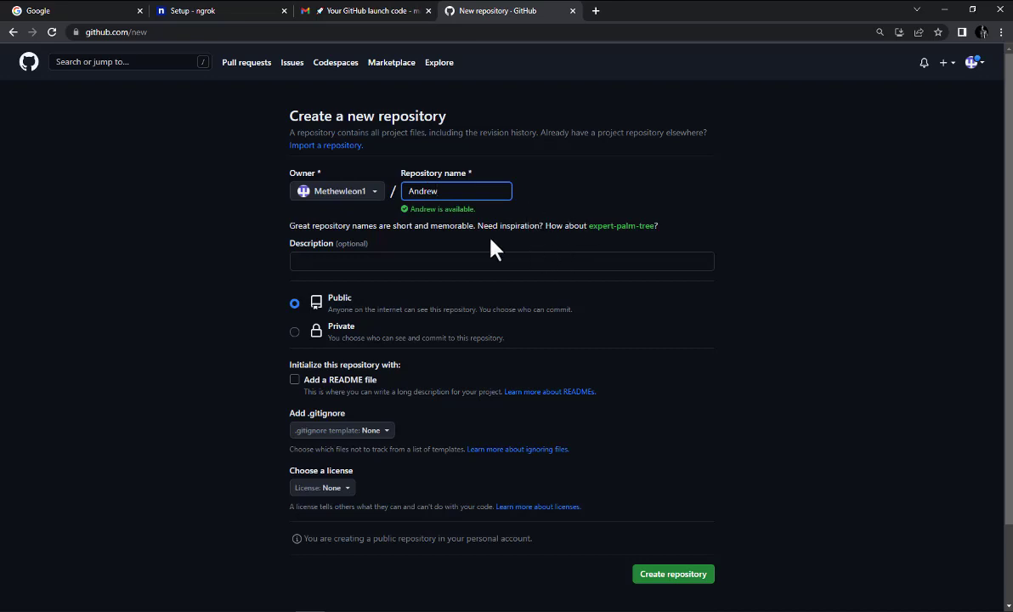
left_click(295, 333)
left_click(673, 574)
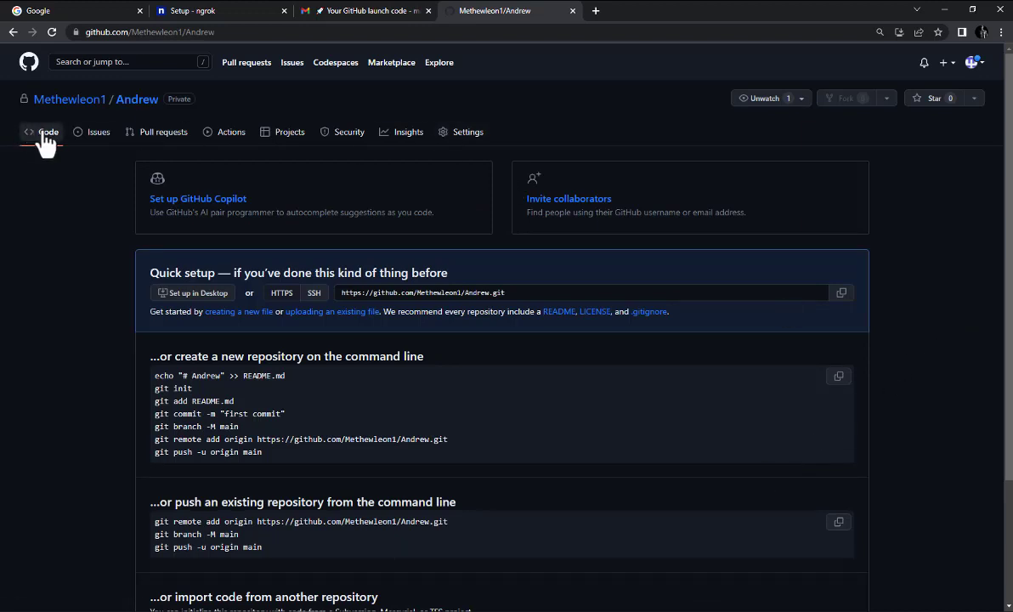
left_click(459, 143)
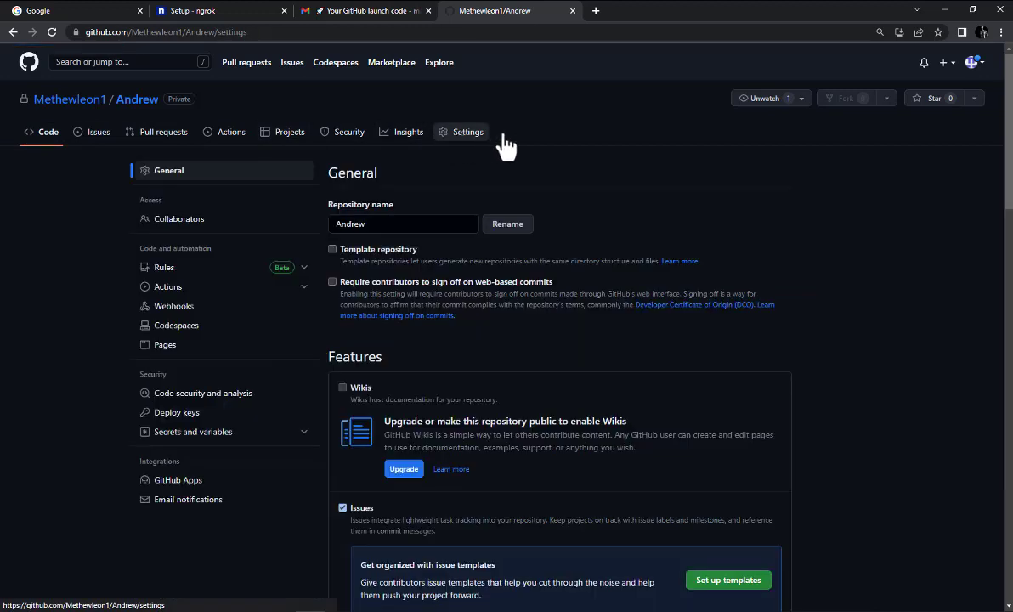
Start a new Actions repository secret named NGROK_AUTH_TOKEN, leaving its value empty for now.
left_click(222, 433)
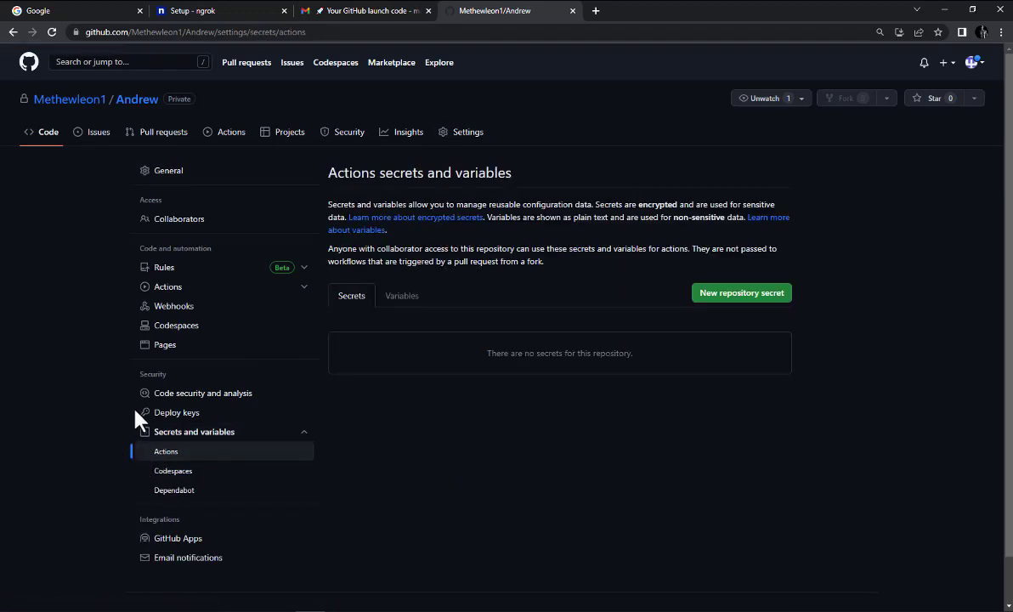
left_click(733, 299)
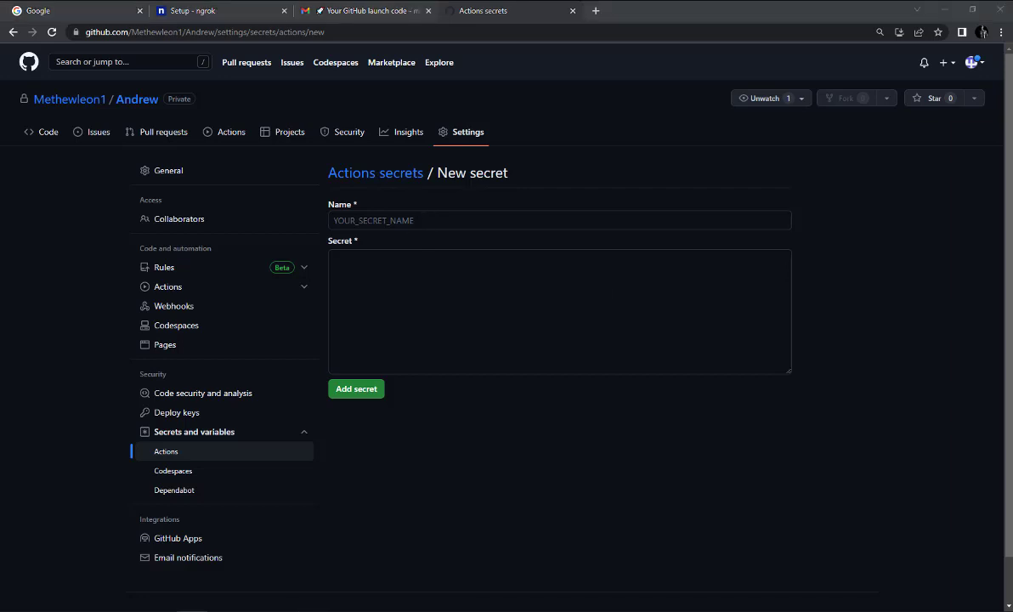
left_click(466, 221)
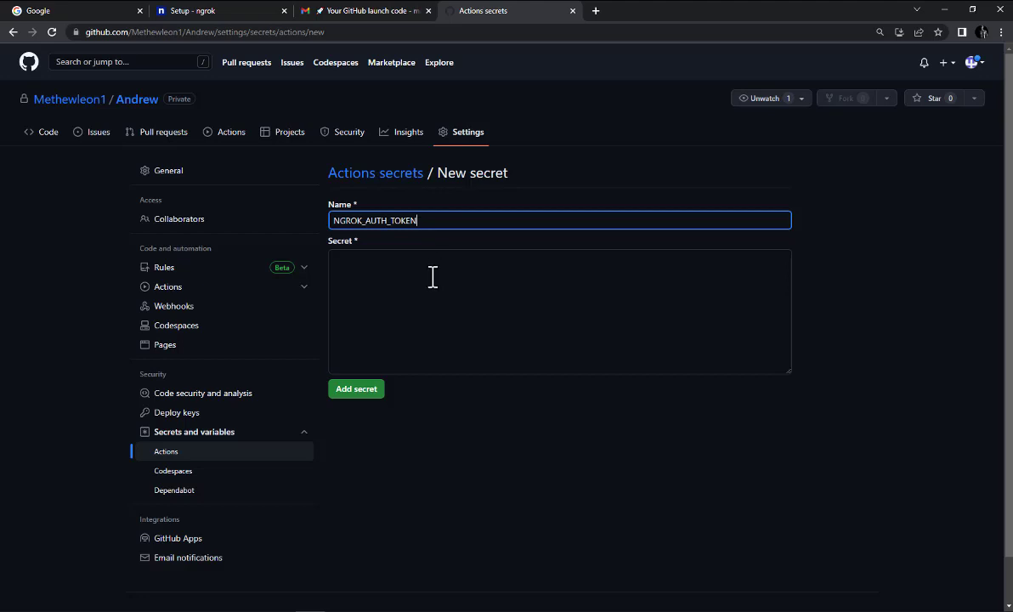
left_click(348, 262)
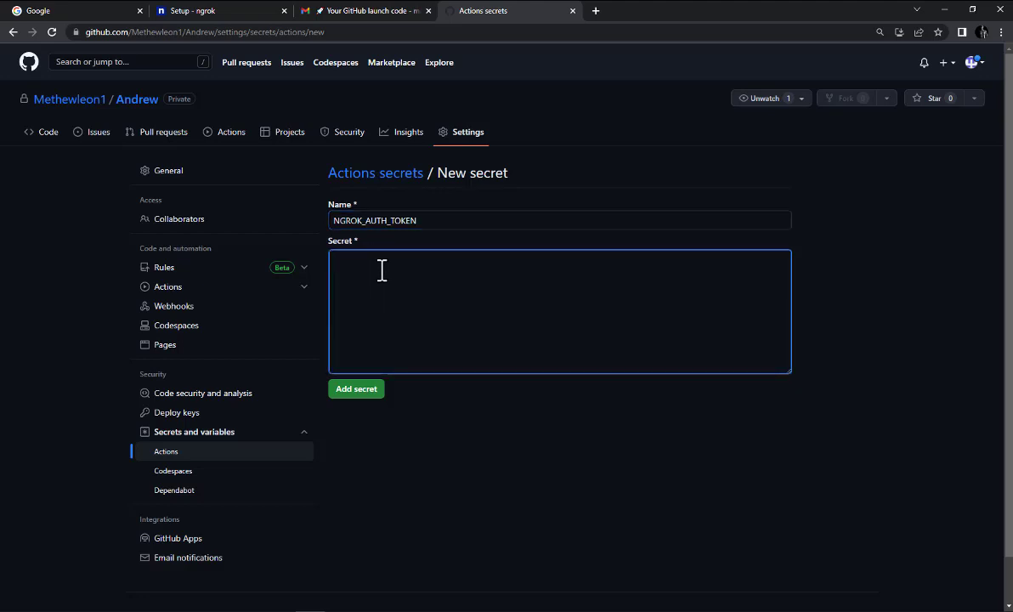
left_click(242, 10)
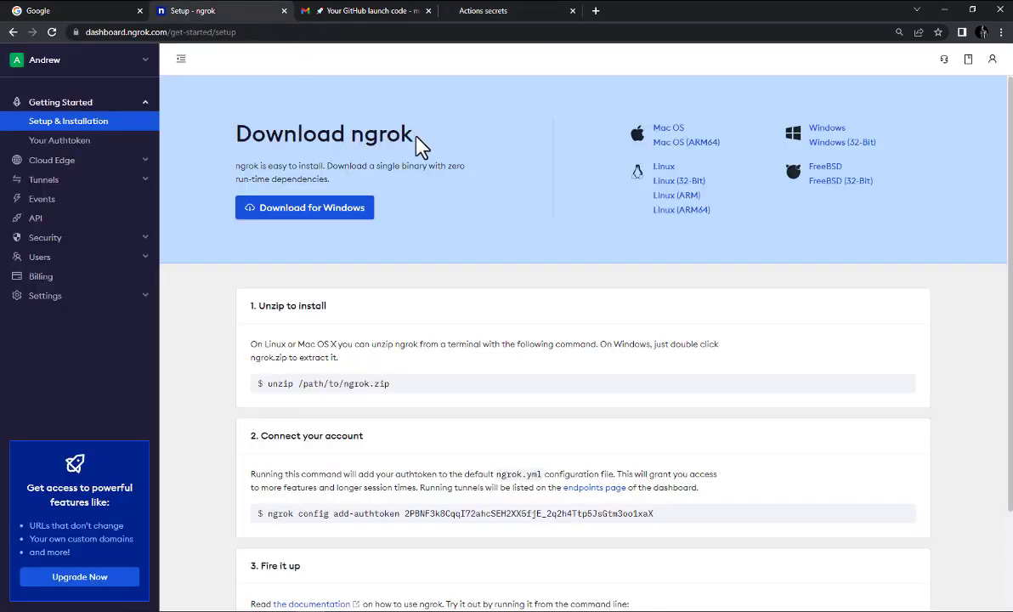
Copy the authtoken from ngrok's Your Authtoken page and return to GitHub.
left_click(74, 145)
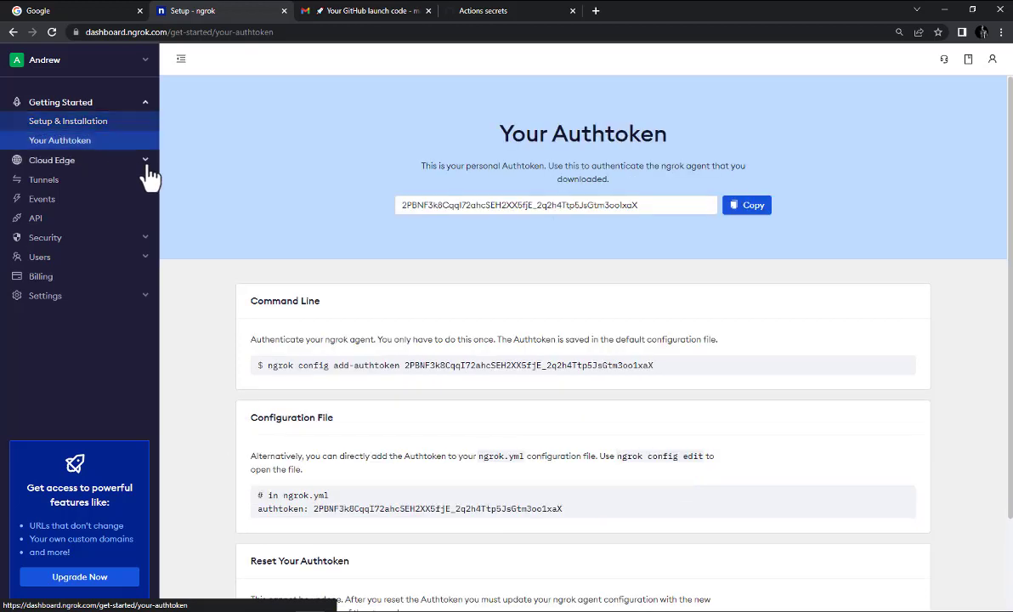
left_click(748, 212)
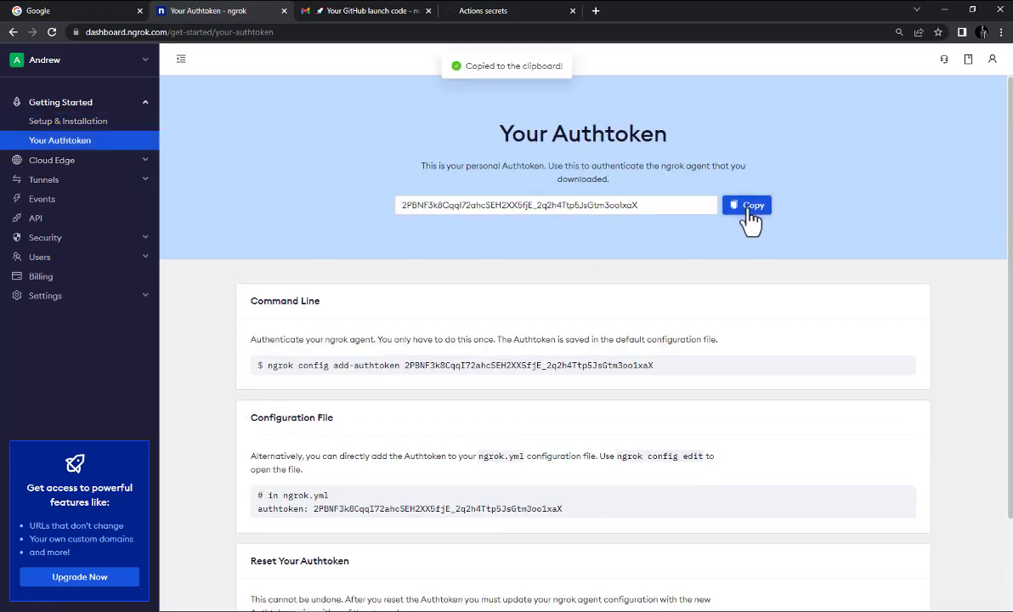
left_click(484, 10)
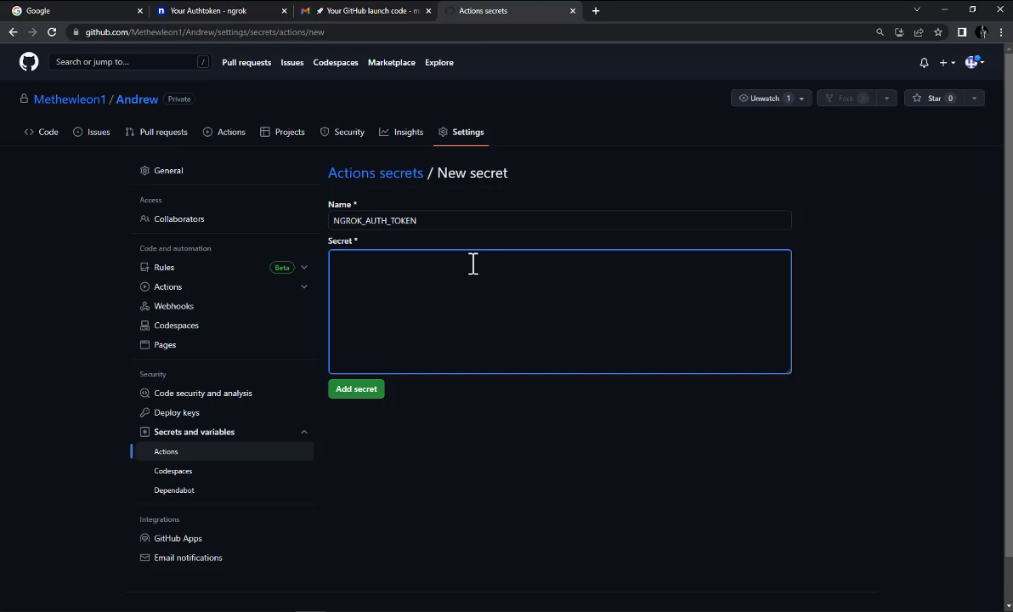
Paste the ngrok authtoken as the NGROK_AUTH_TOKEN value and add the secret.
key("ctrl+v")
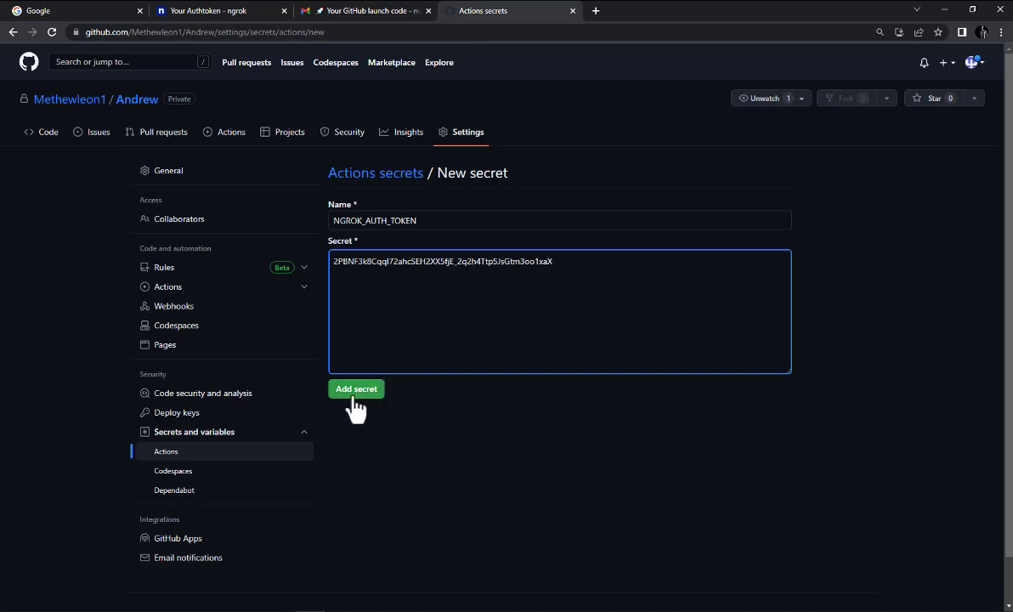
left_click(356, 389)
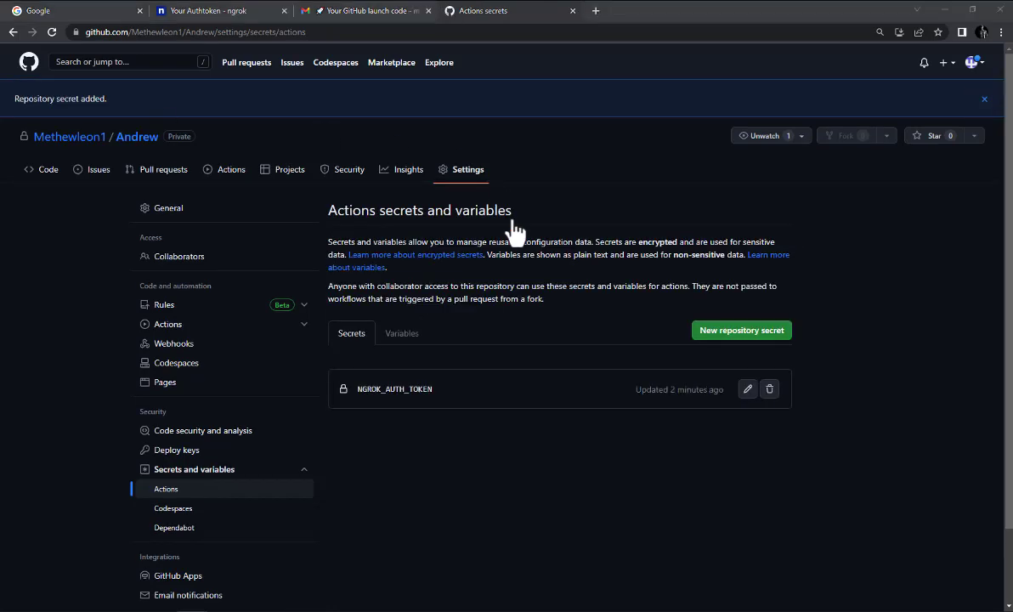
Open a blank main.yml workflow from the Actions page, then minimize the browser.
left_click(242, 181)
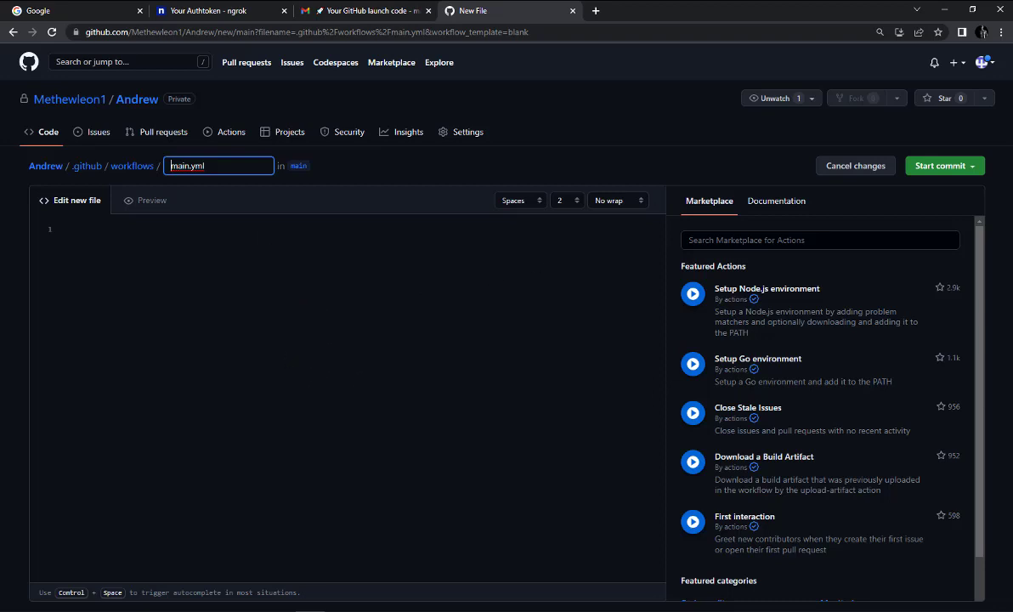
left_click(943, 10)
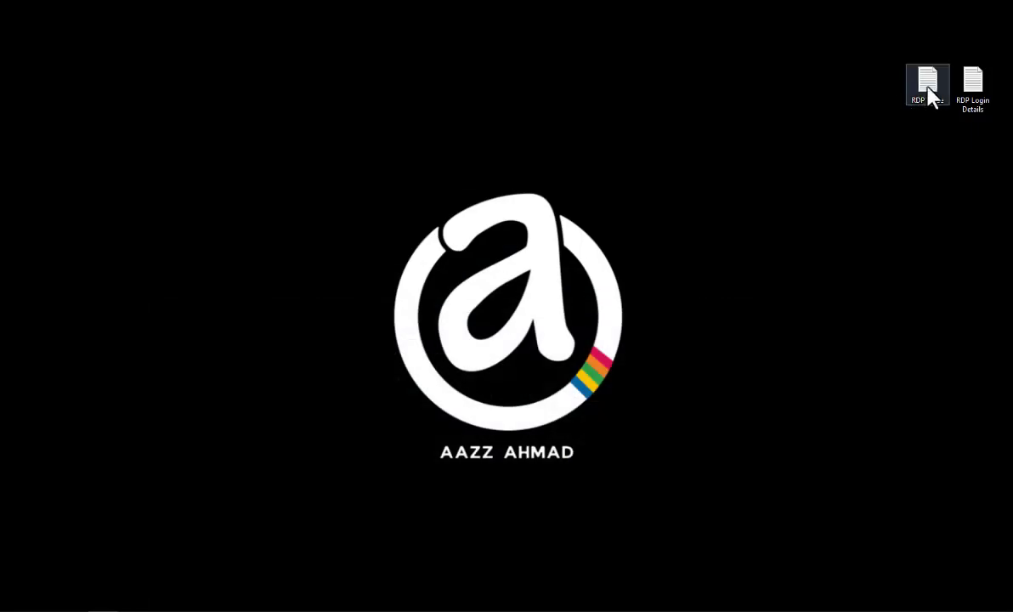
Open the RDP Code text file from the desktop in Notepad.
double_click(928, 92)
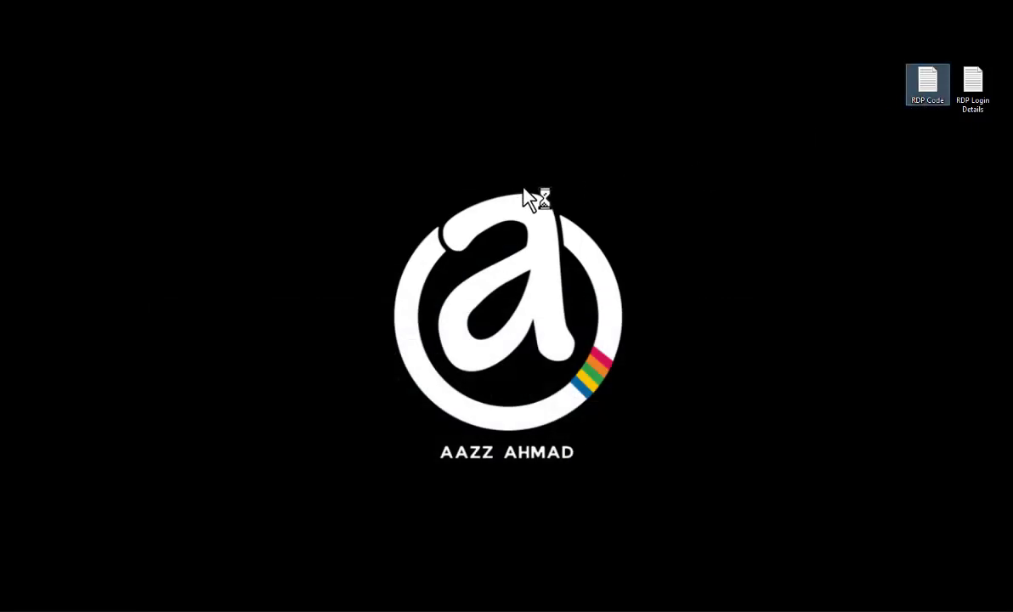
left_click(527, 200)
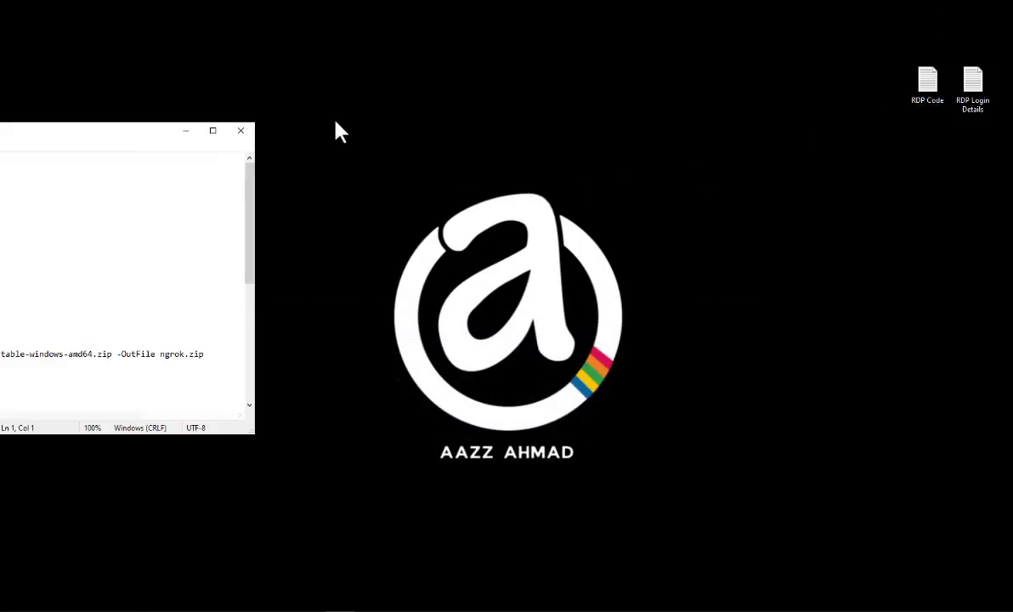
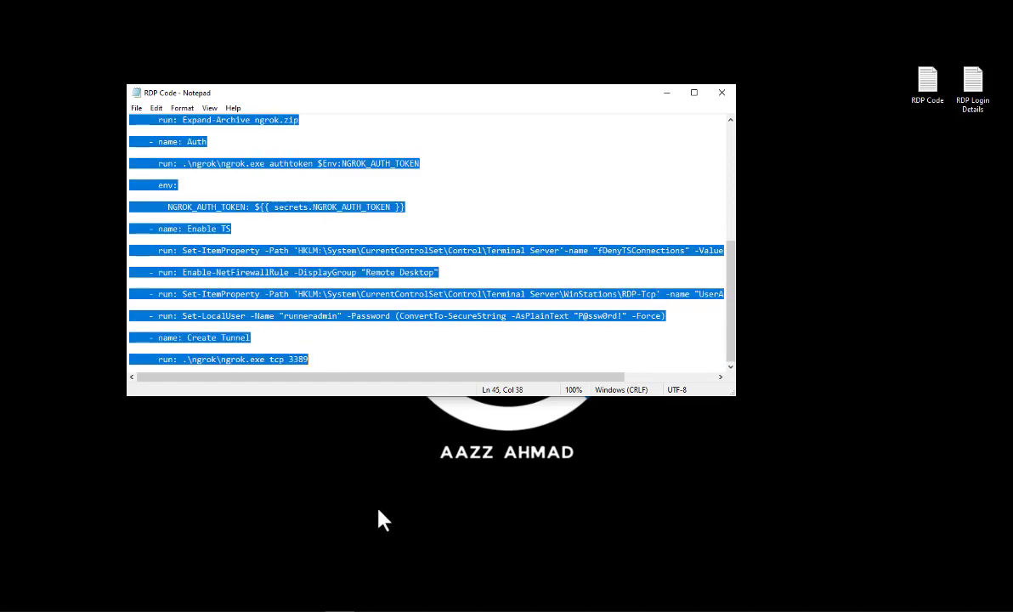
Return to Chrome and place the cursor in the empty main.yml editor body.
left_click(323, 607)
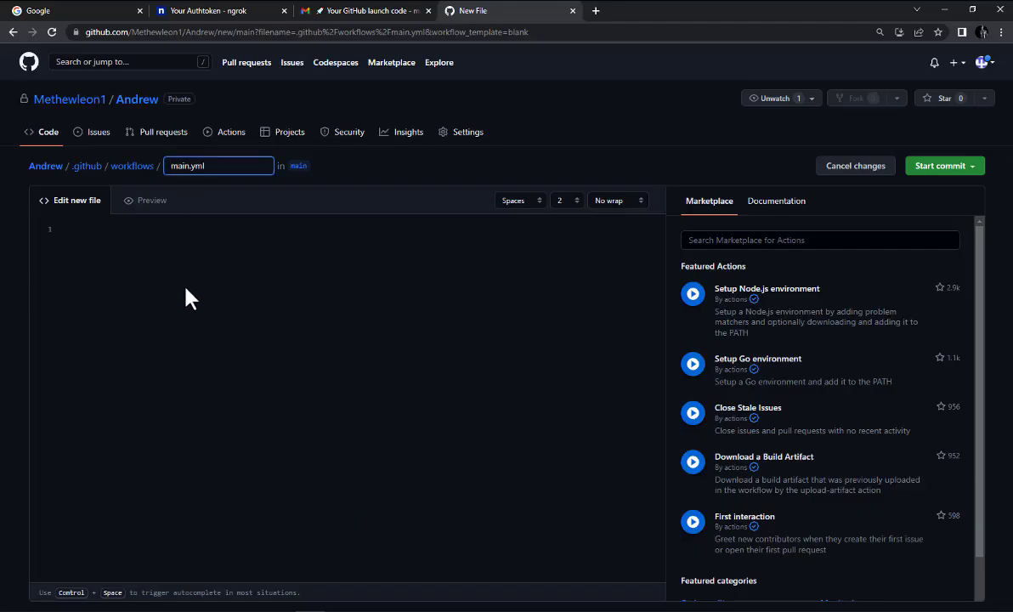
left_click(134, 233)
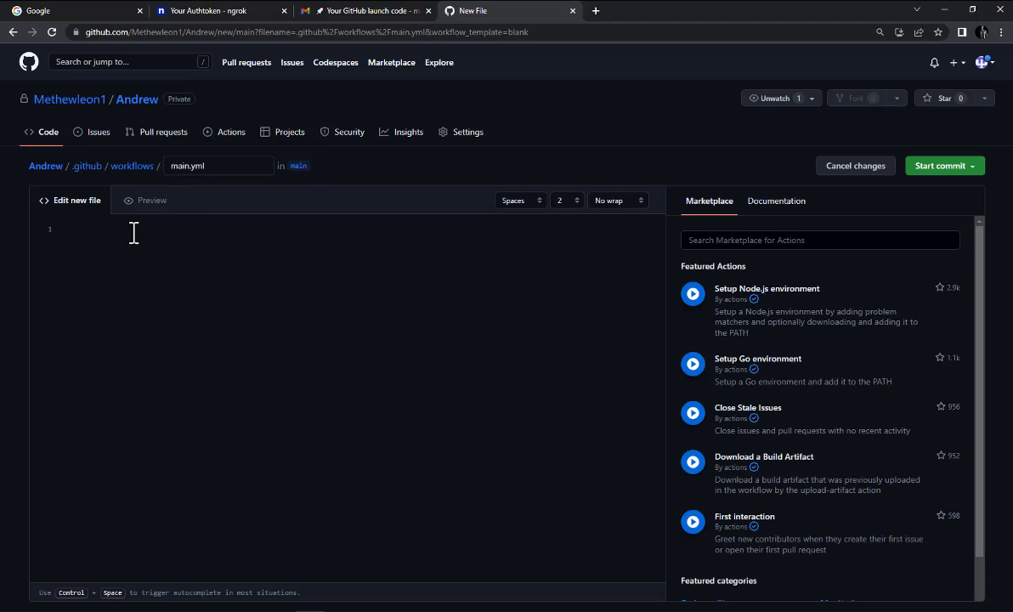
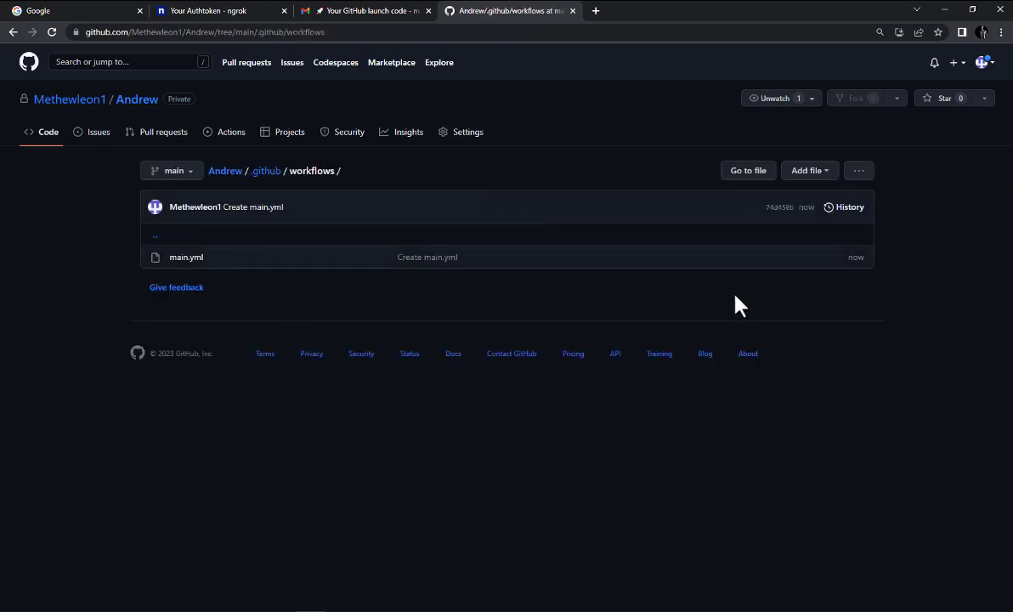
Open the Actions tab's workflow runs and view the in-progress CI #2 'Create main.yml' run.
left_click(231, 134)
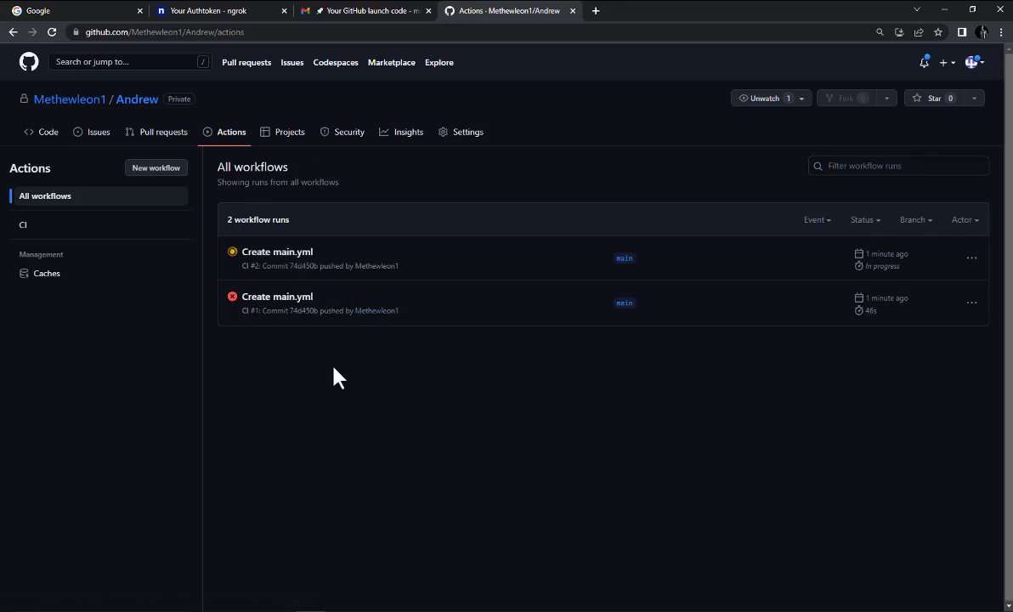
left_click(310, 257)
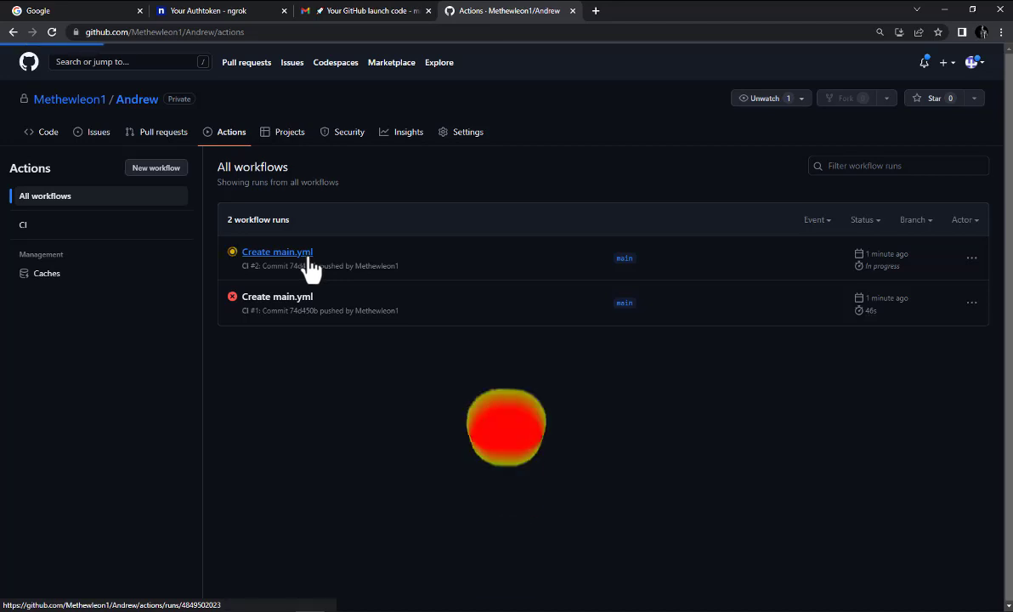
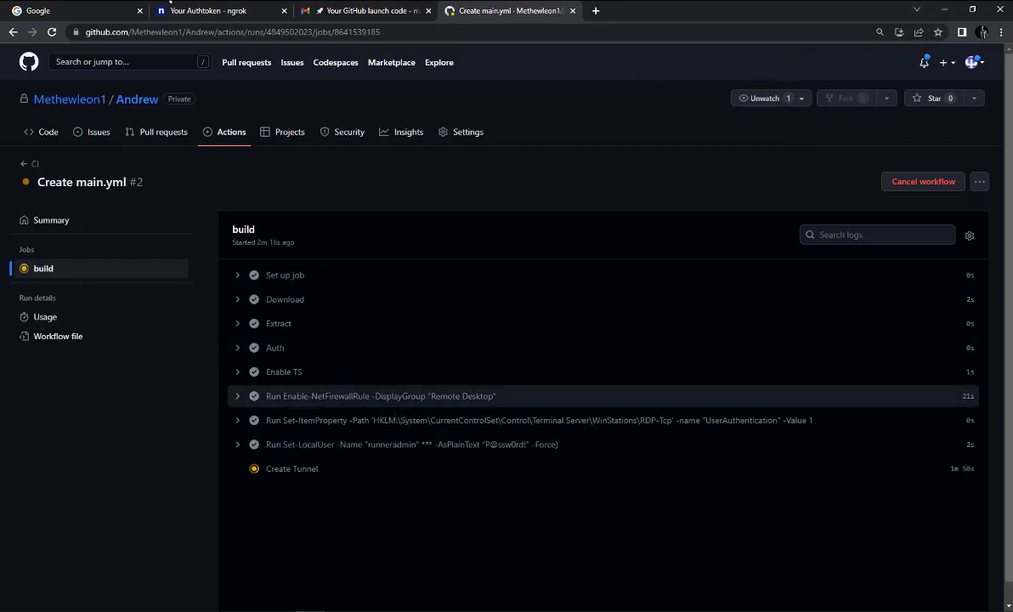
Switch to the ngrok authtoken tab and expand Cloud Edge in the sidebar.
left_click(226, 11)
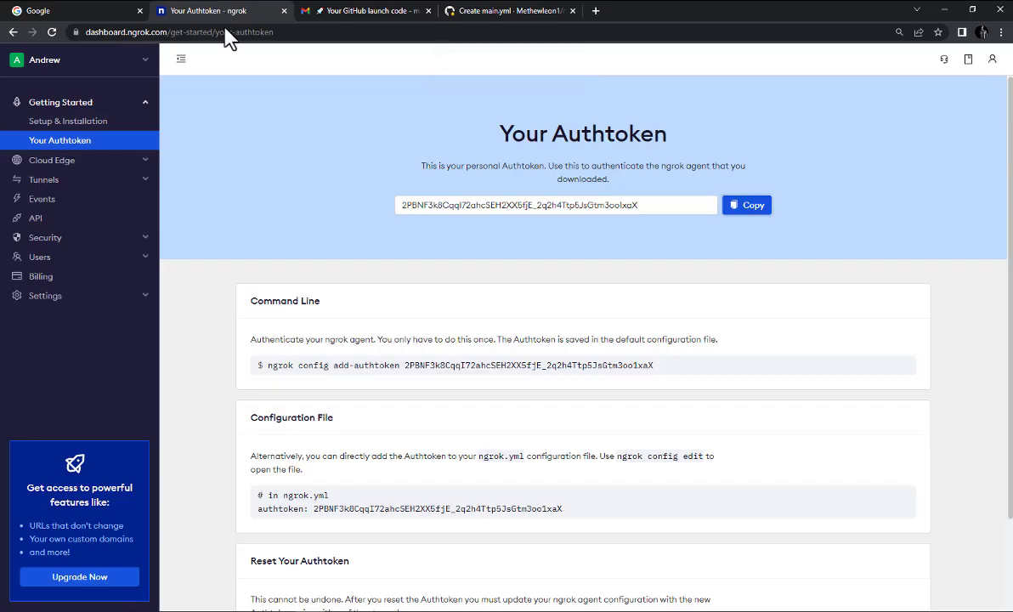
left_click(97, 167)
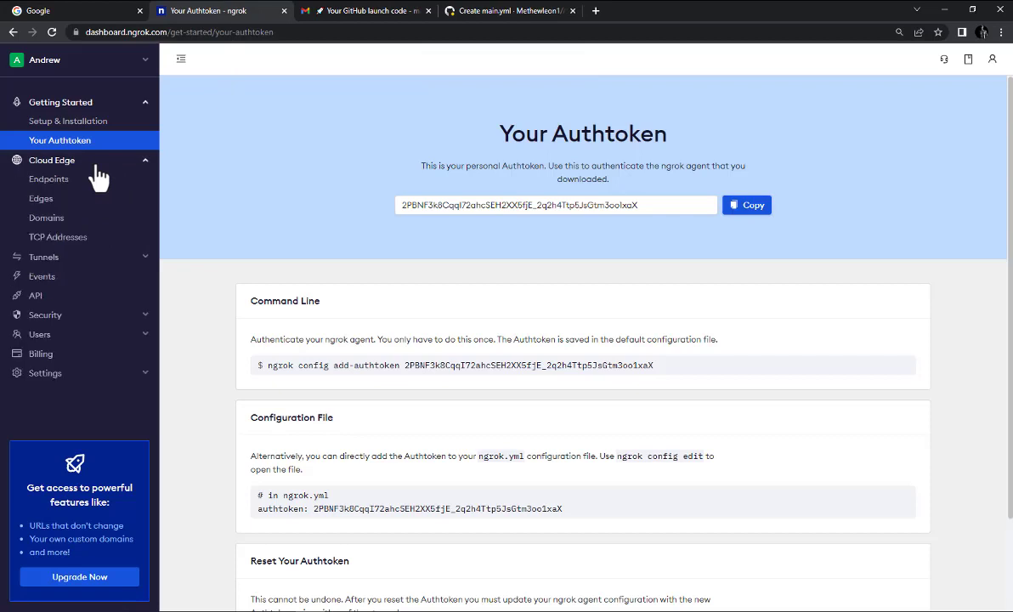
Go to Cloud Edge Endpoints and open the tcp://0.tcp.ngrok.io:10858 endpoint's details.
left_click(66, 182)
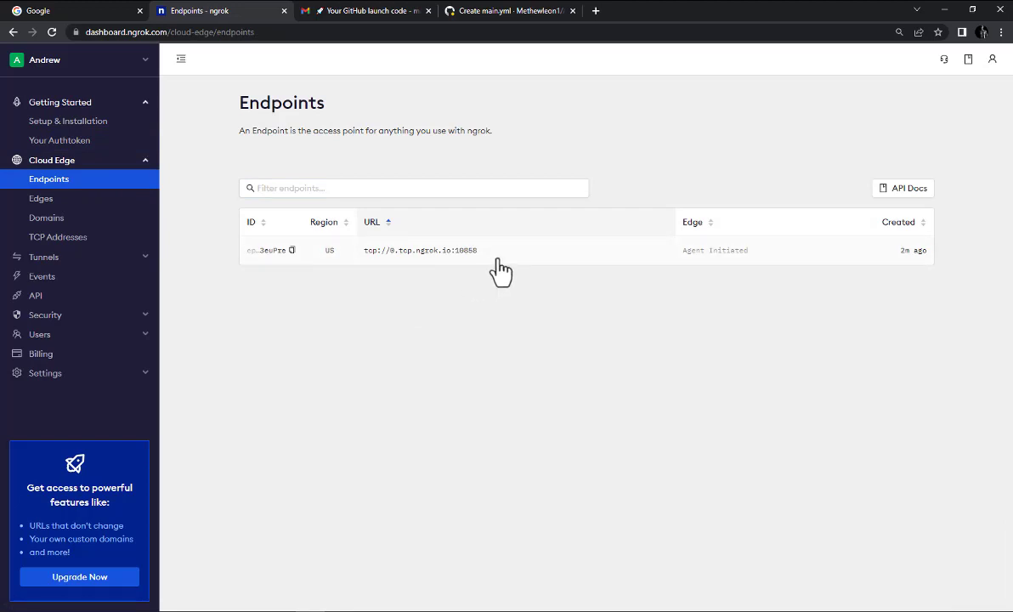
left_click(500, 270)
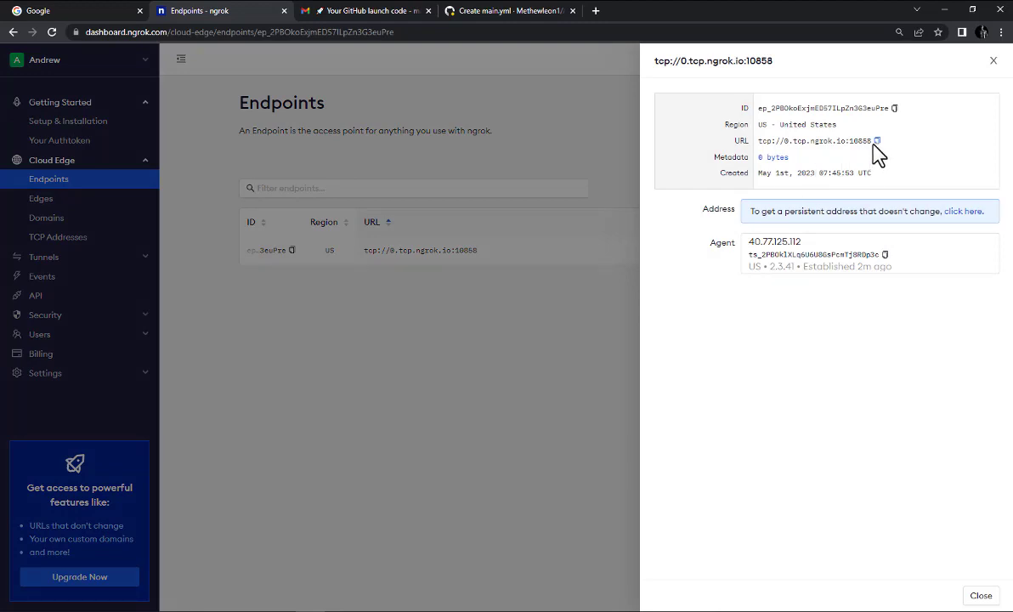
Select the address 0.tcp.ngrok.io:10858 in the details panel, then close the panel.
left_click_drag(872, 142, 787, 150)
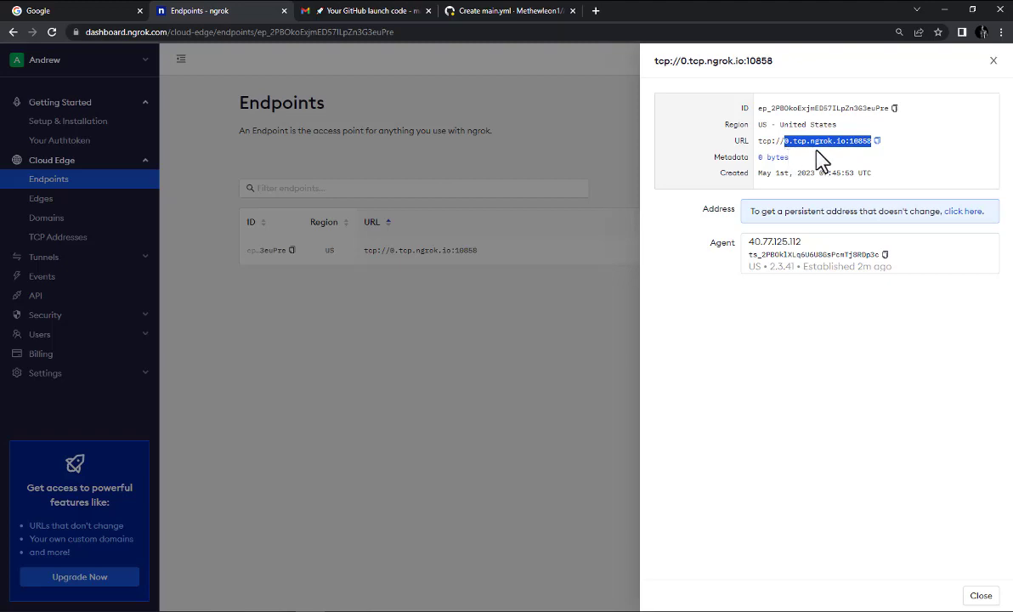
left_click(540, 376)
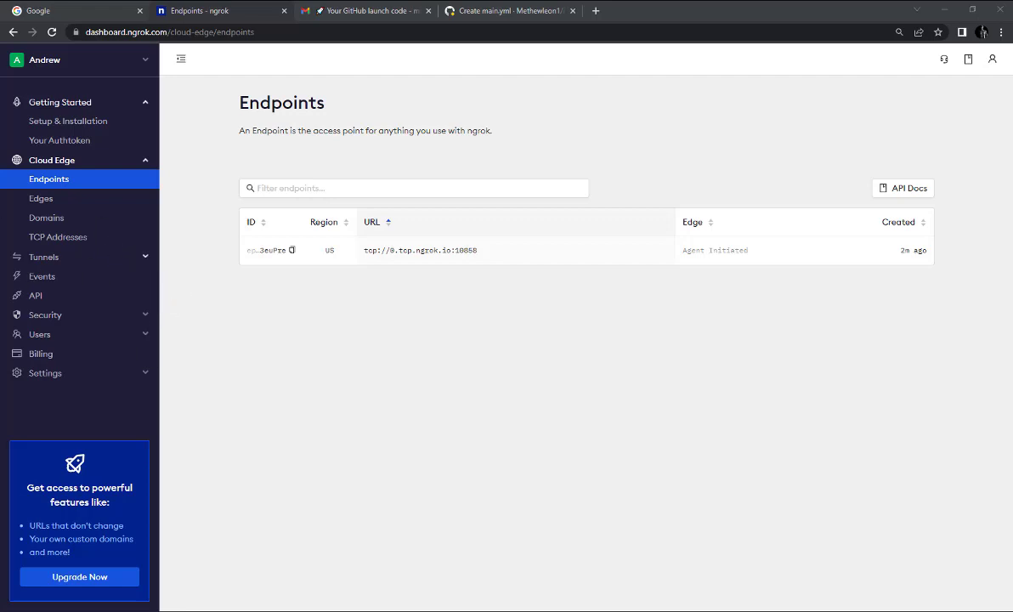
Bring up Remote Desktop Connection and erase the old 0.tcp.ngrok.io:14713 computer name.
left_click_drag(0, 80, 627, 179)
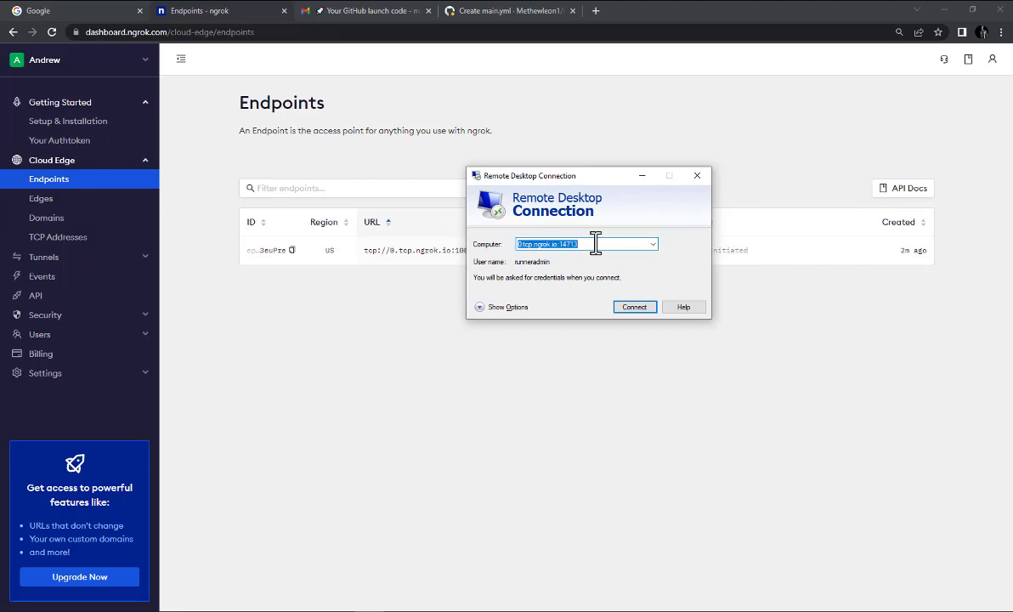
key("BackSpace")
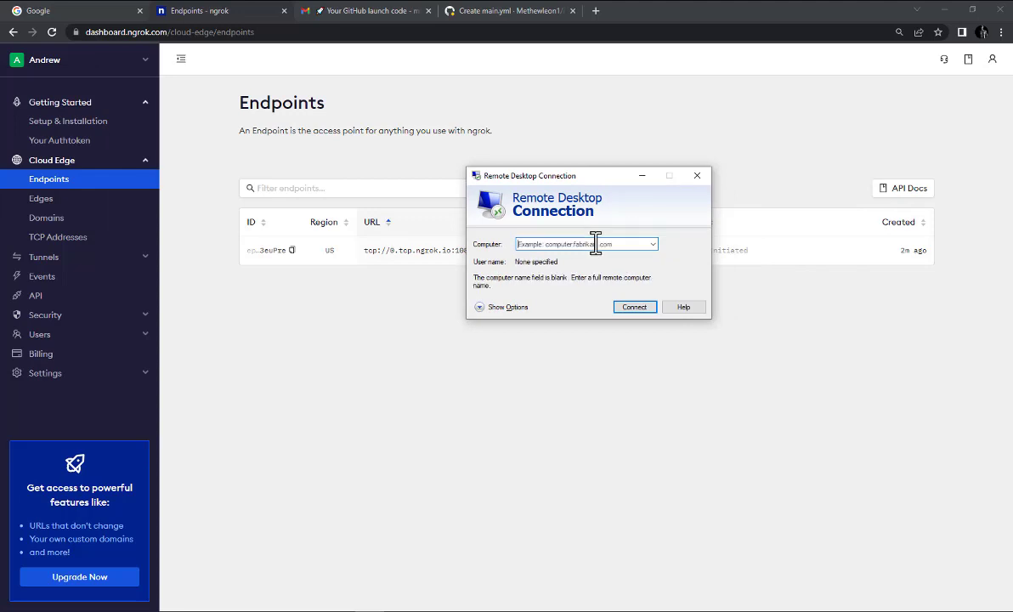
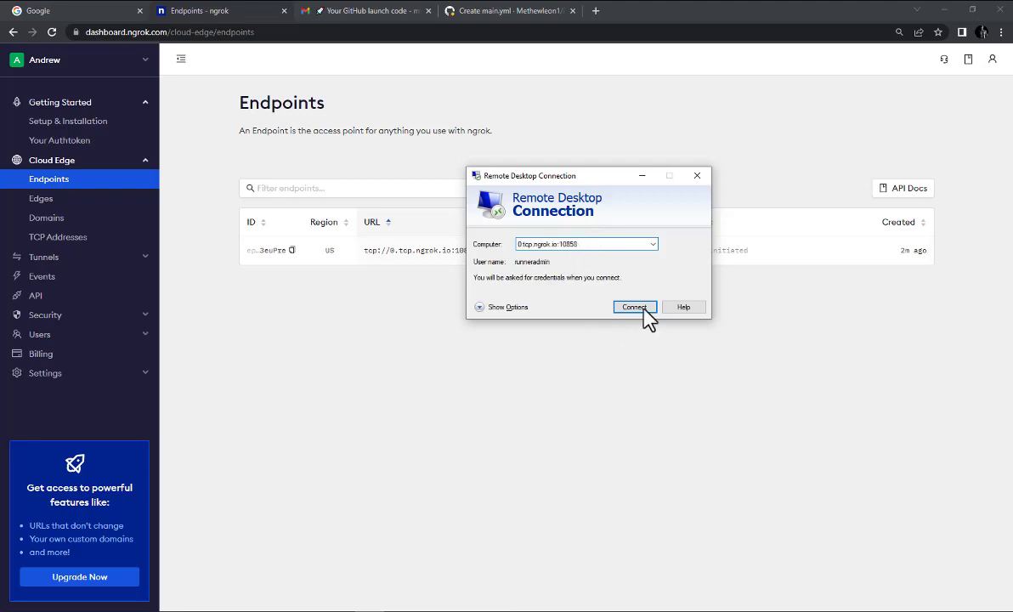
Start connecting to 0.tcp.ngrok.io:10858, moving the credentials prompt so both windows are visible.
left_click(635, 306)
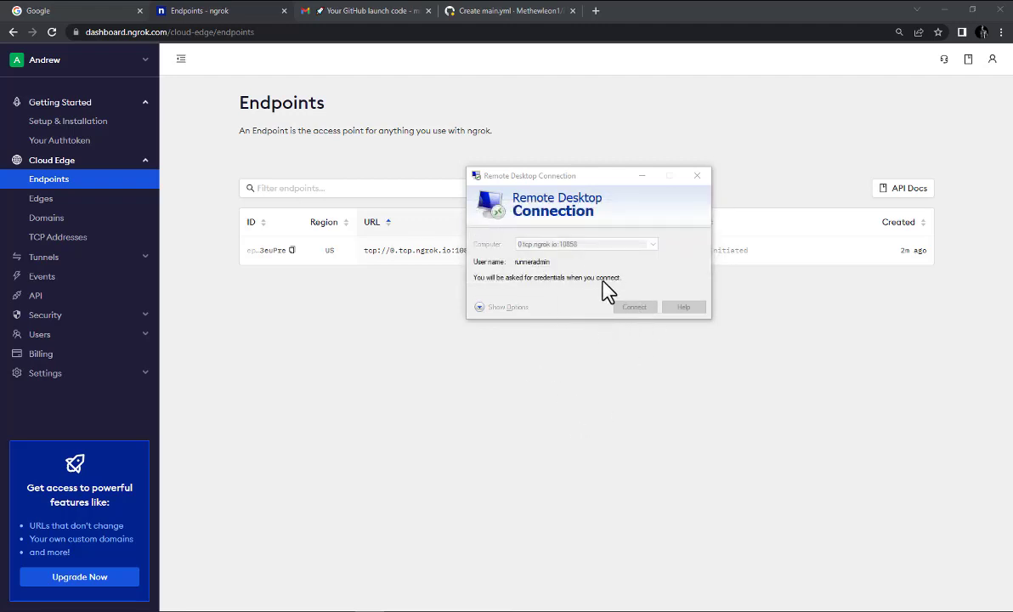
left_click_drag(584, 177, 518, 300)
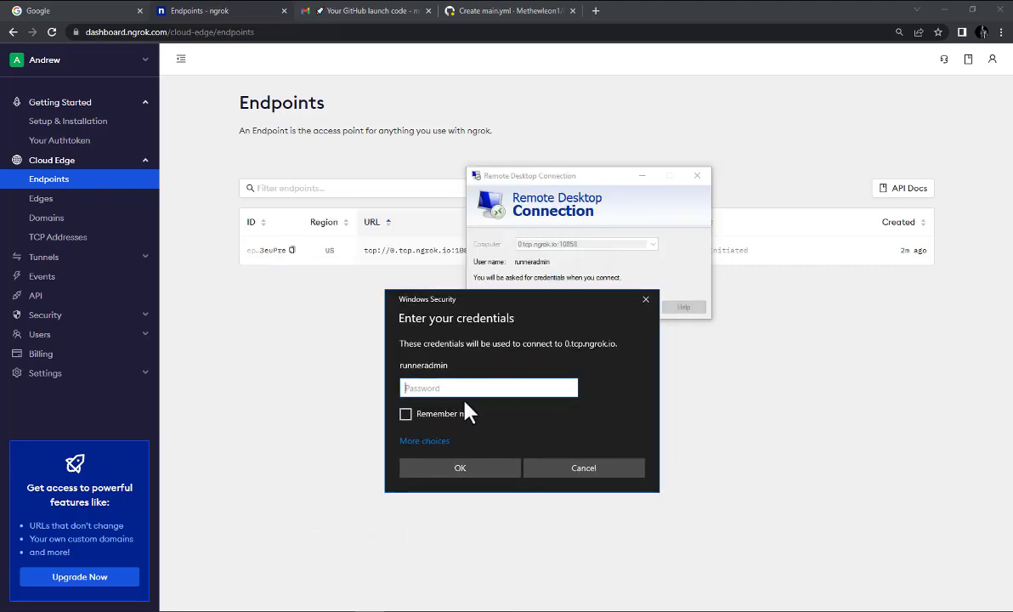
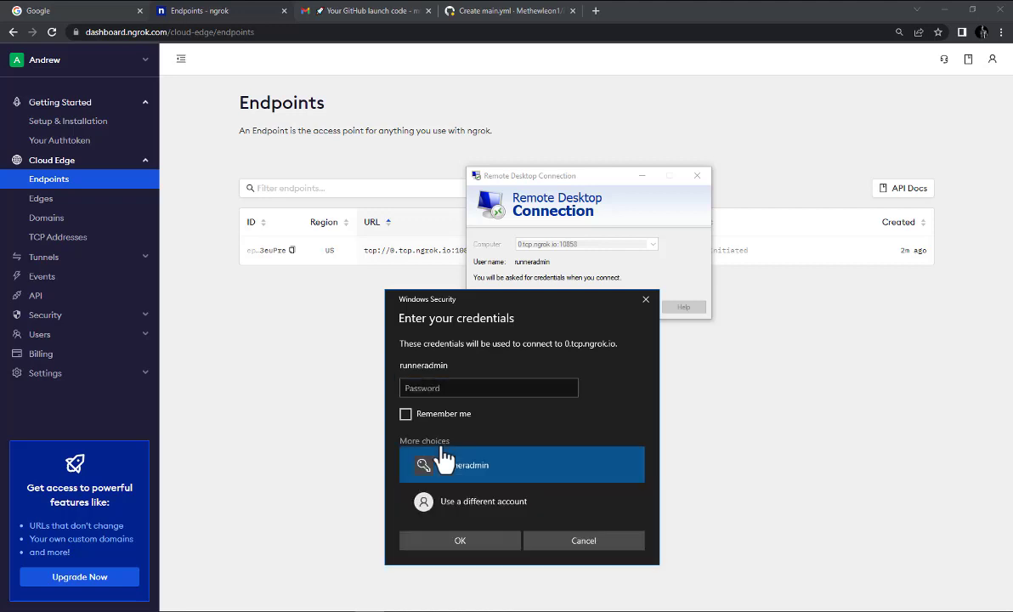
Switch the credentials prompt to a different account and open the RDP Login Details note beside it.
left_click(502, 503)
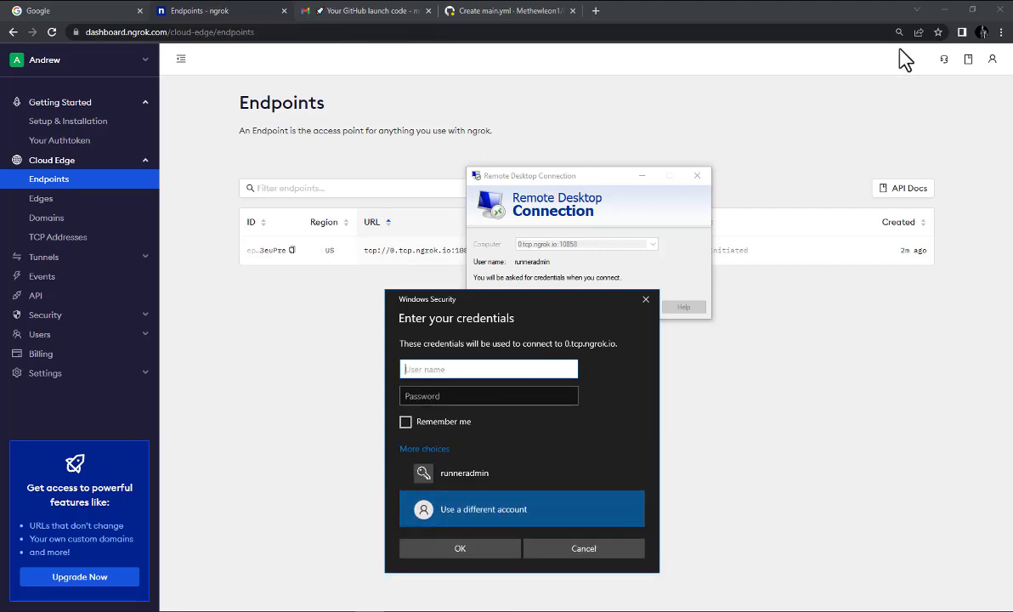
left_click(942, 9)
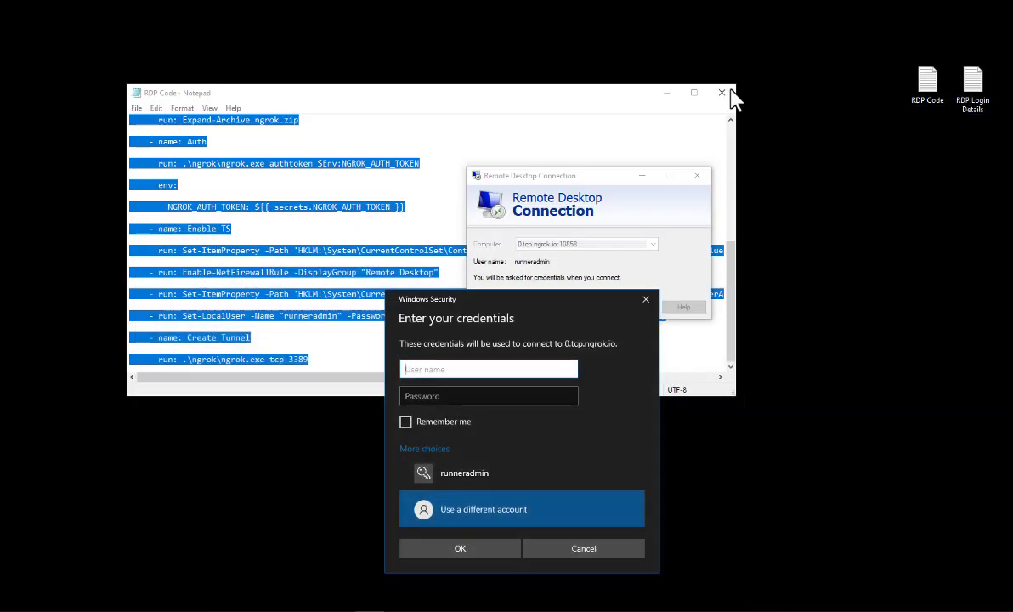
left_click(723, 93)
left_click_drag(550, 311, 445, 148)
left_click(973, 81)
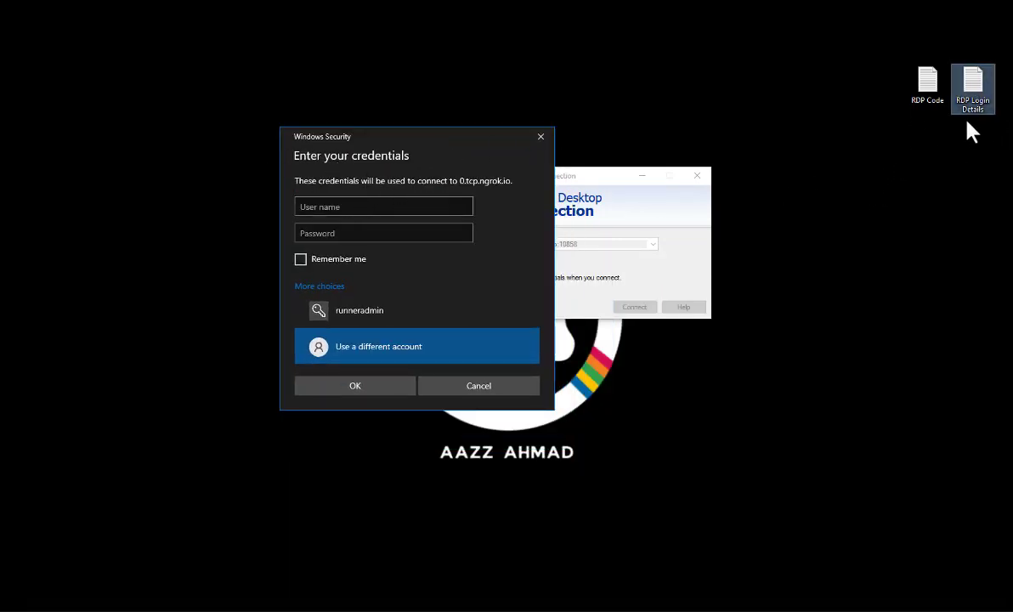
double_click(969, 106)
left_click_drag(558, 113, 781, 322)
Copy 'runneradmin' from the login notes into the prompt's User name field.
double_click(422, 361)
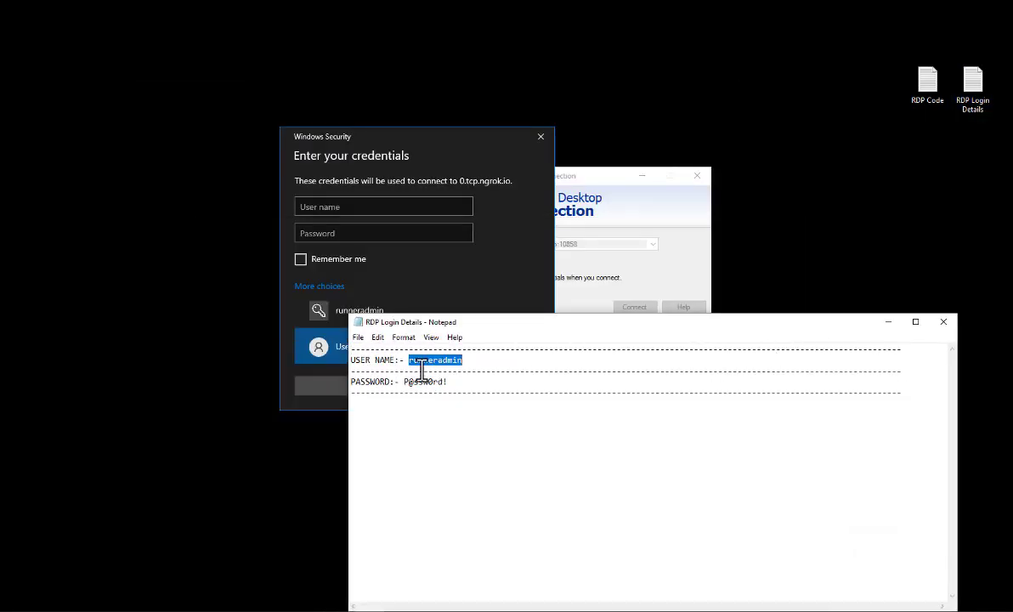
key("ctrl+c")
left_click(369, 208)
key("ctrl+v")
left_click_drag(399, 151, 298, 153)
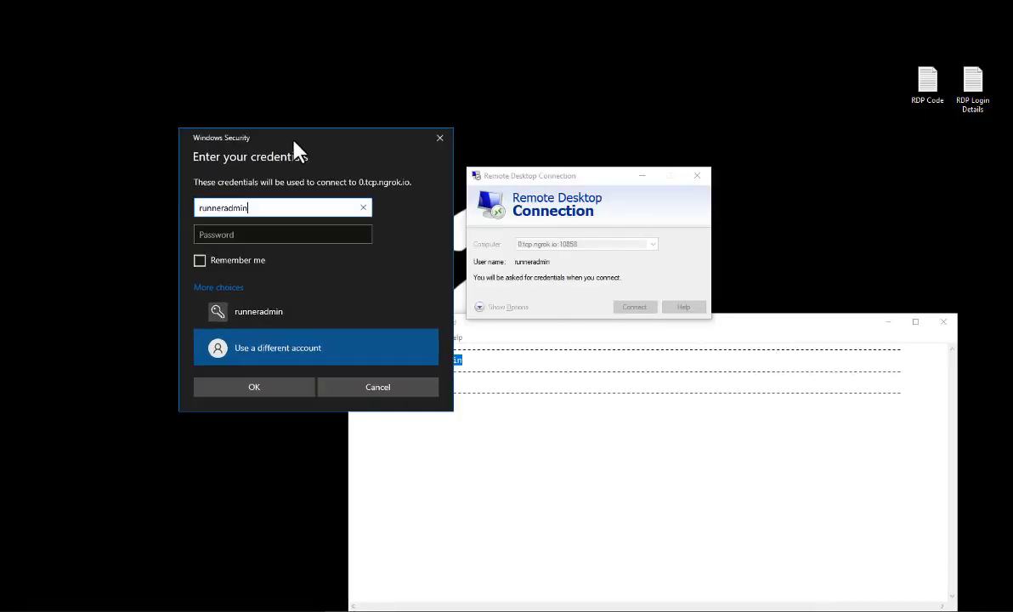
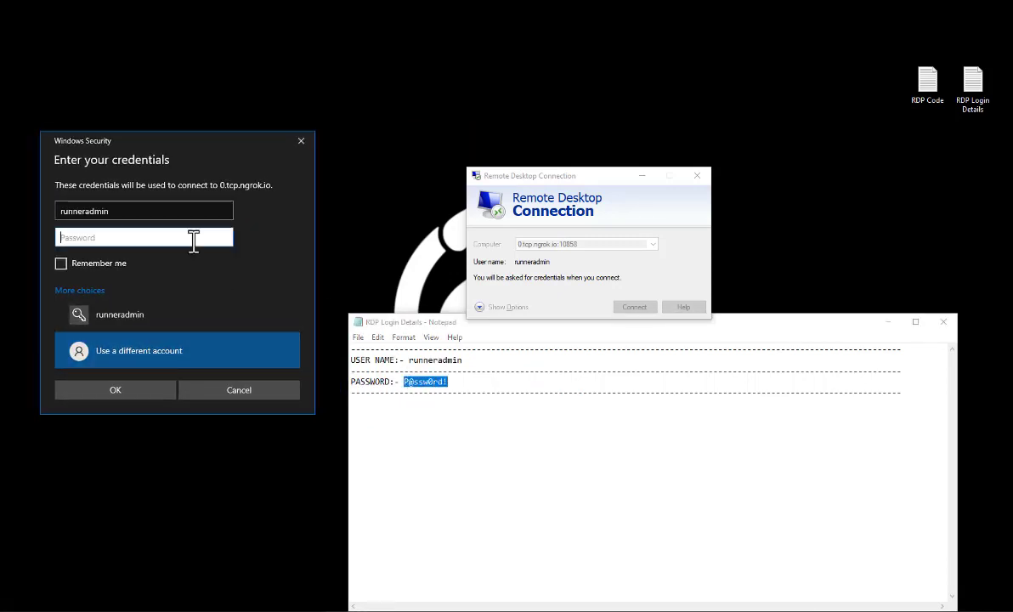
Enter the account password and accept the certificate warning to connect to 0.tcp.ngrok.io:10858.
key("ctrl+v")
left_click(116, 389)
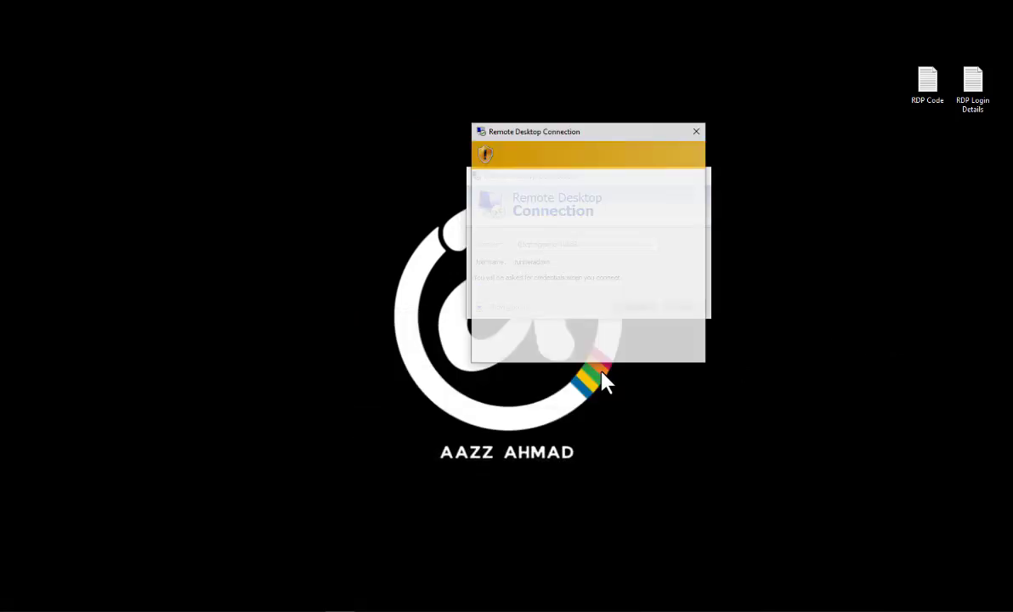
left_click_drag(574, 133, 289, 136)
left_click(343, 353)
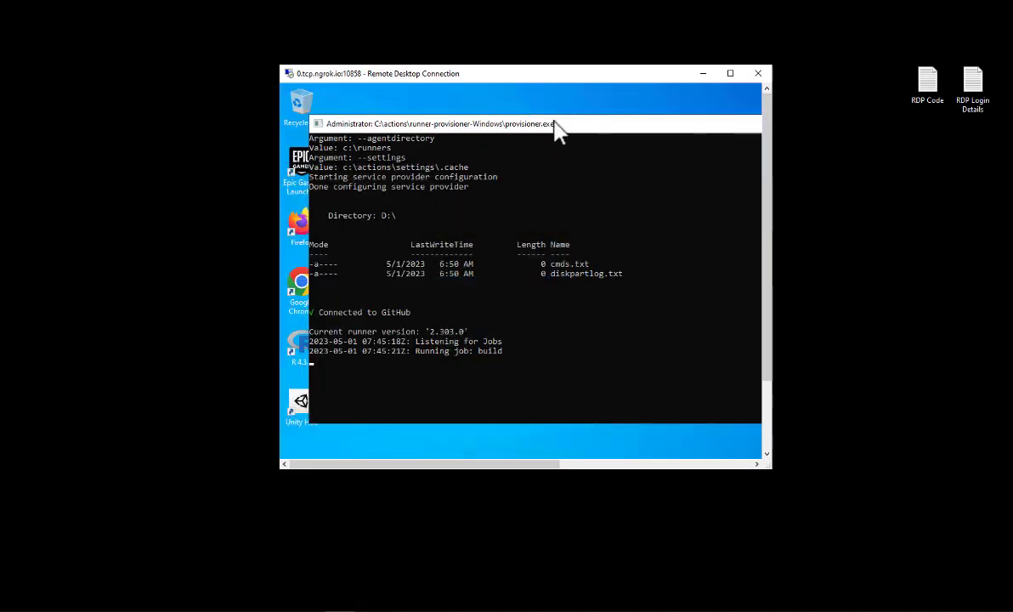
Maximize the remote session, move the connection bar to the top-right, and minimize the provisioner console.
left_click(730, 75)
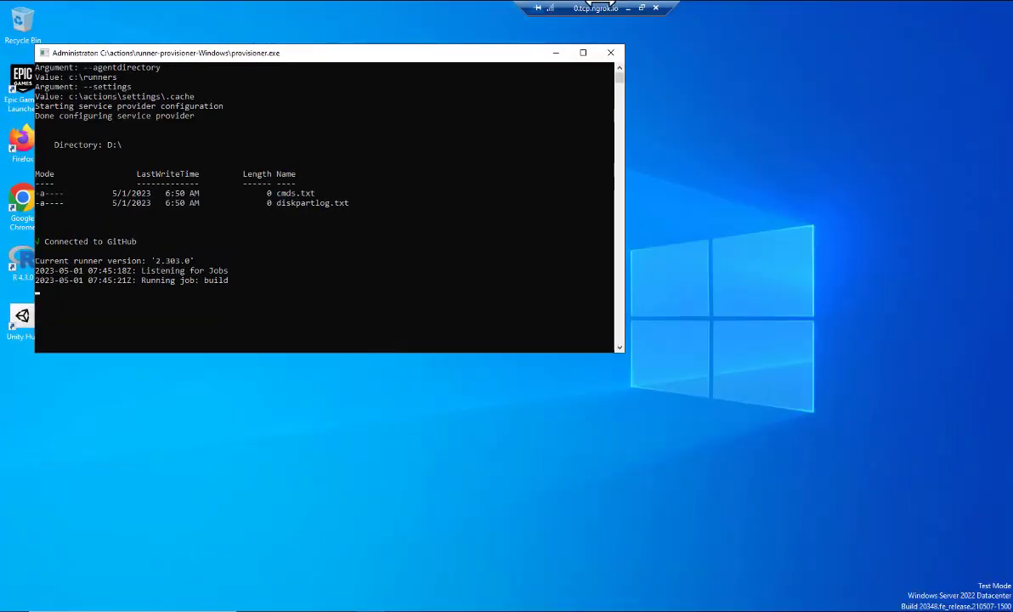
left_click_drag(601, 10, 931, 2)
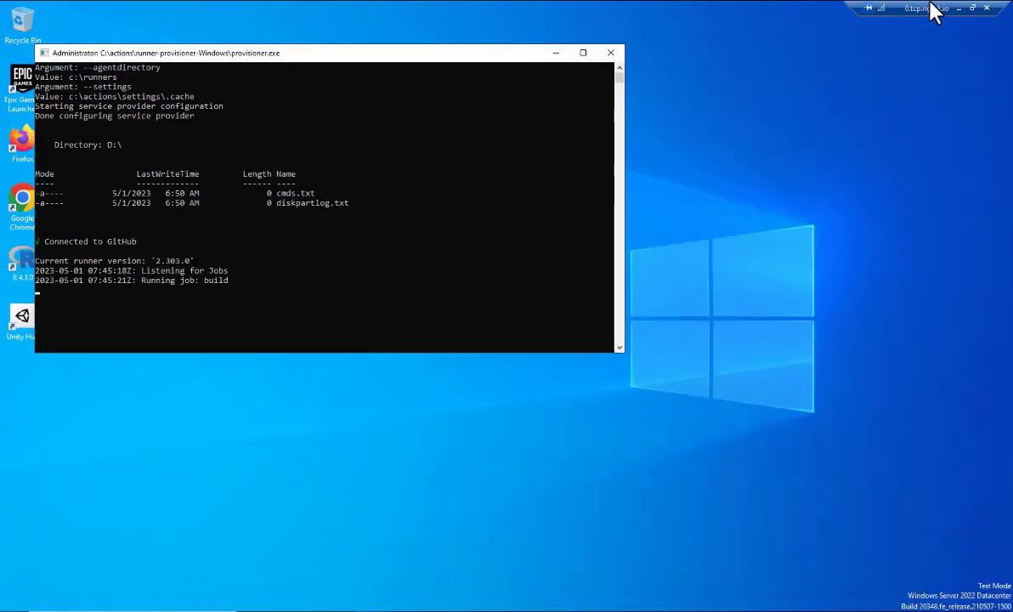
left_click_drag(391, 54, 519, 80)
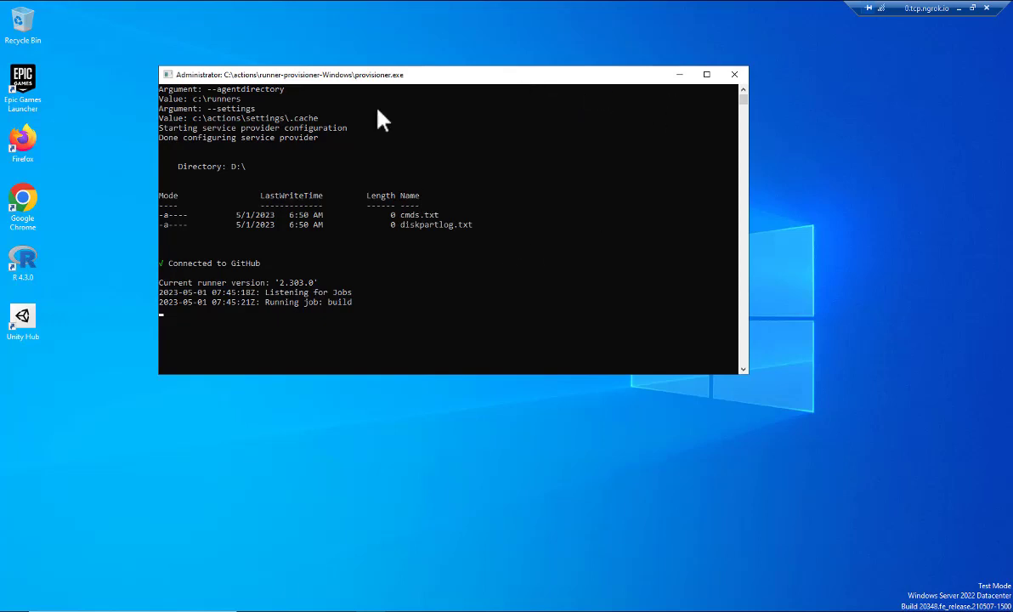
left_click(679, 77)
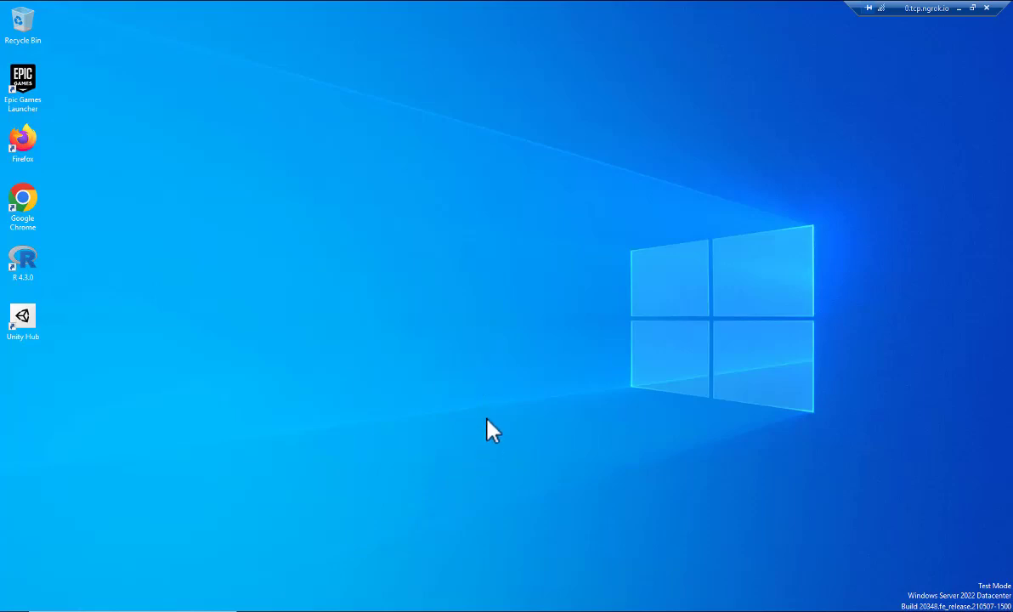
Open This PC in File Explorer and bring up its About system specifications.
key("super+e")
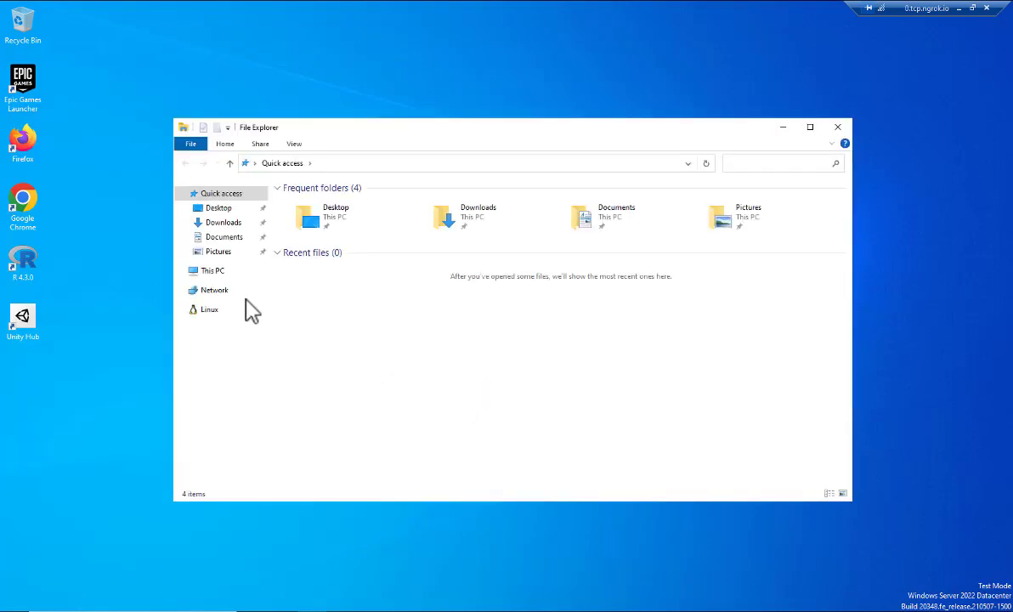
left_click(214, 270)
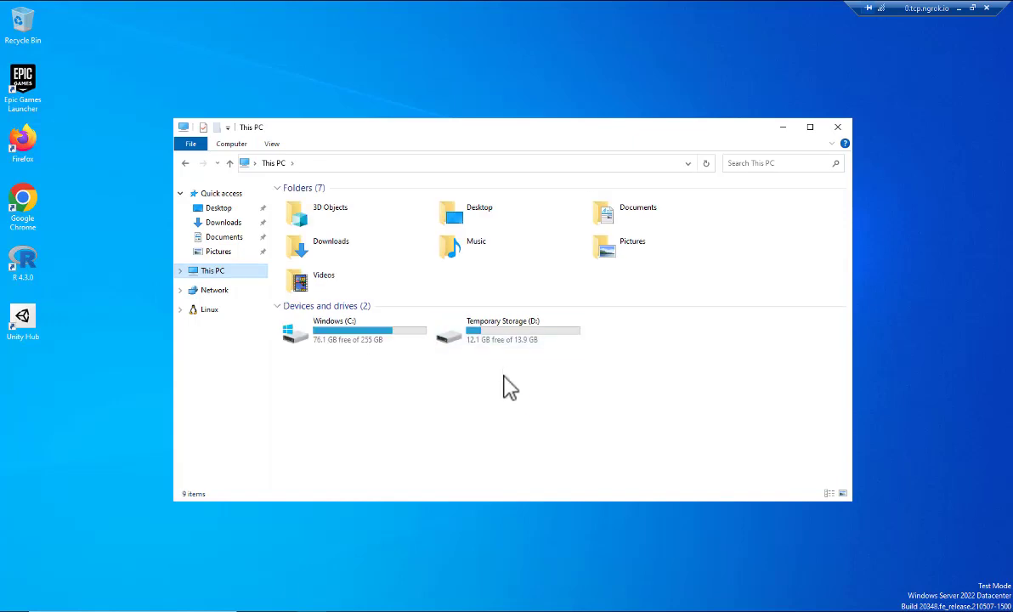
right_click(522, 414)
left_click(543, 567)
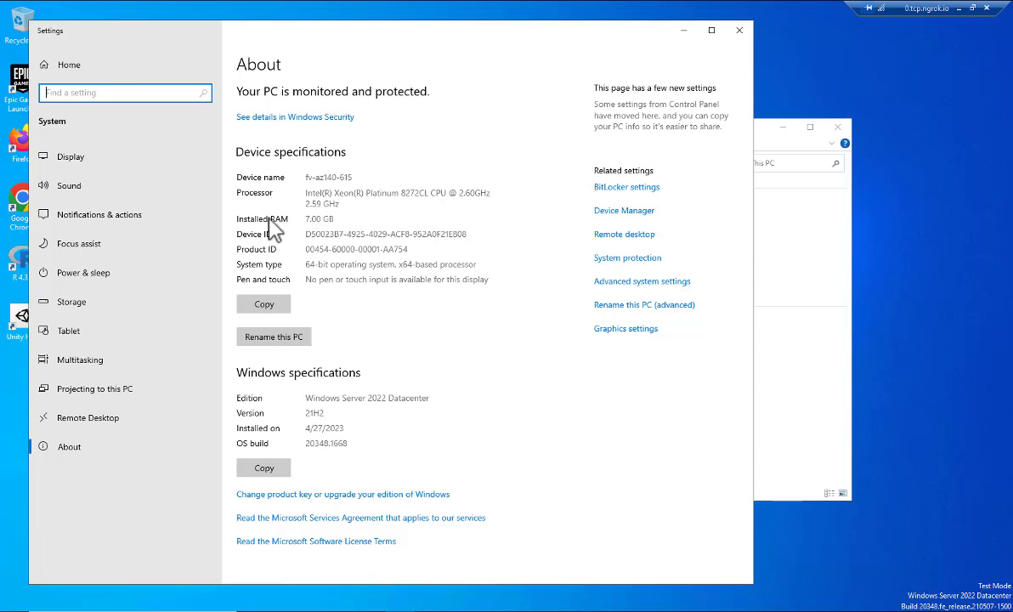
Select the 2.60GHz processor speed and device name values, then close the About page.
left_click(408, 241)
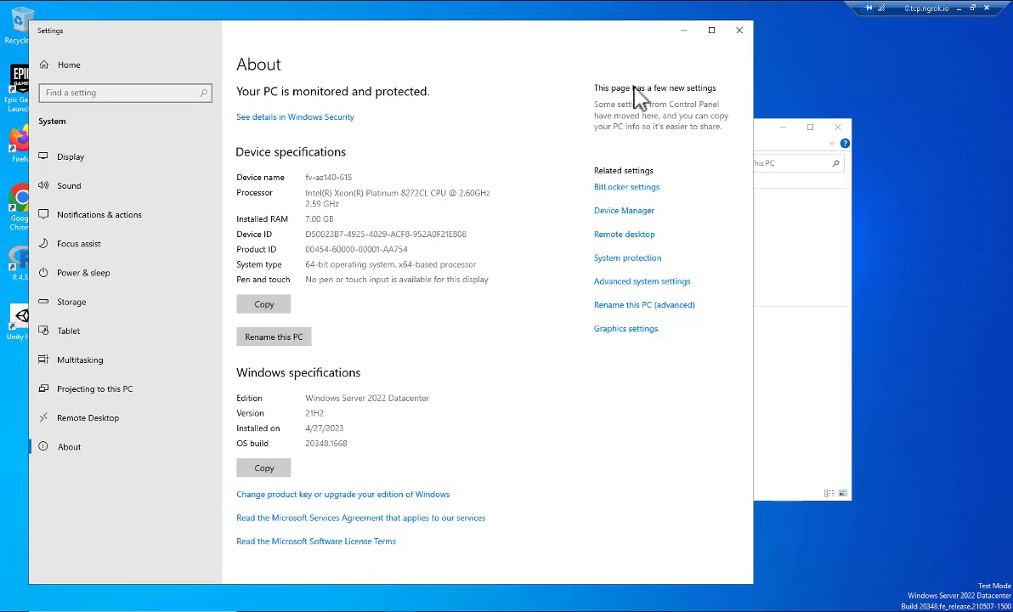
double_click(473, 194)
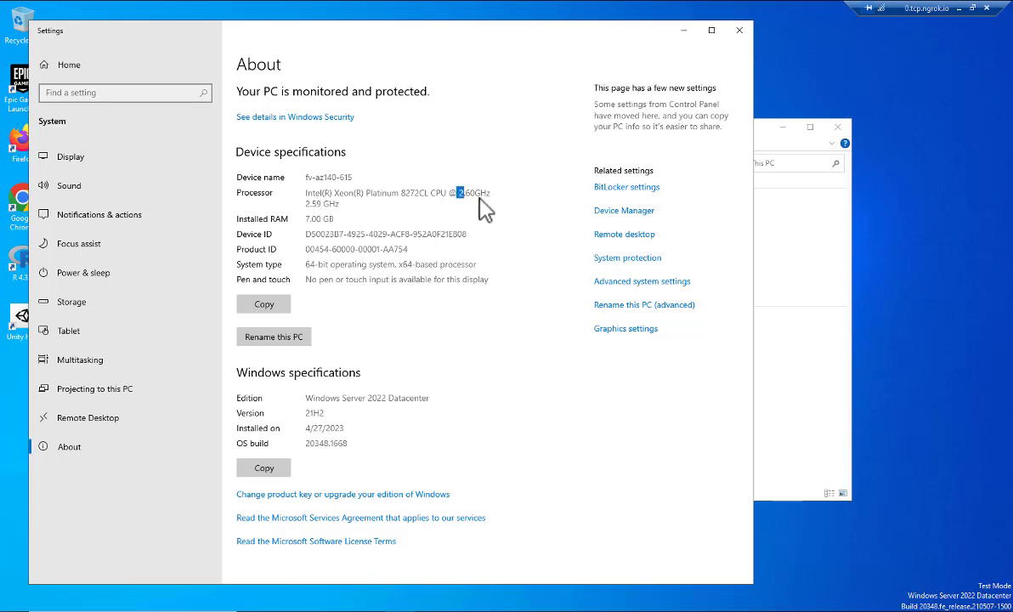
left_click_drag(308, 177, 418, 289)
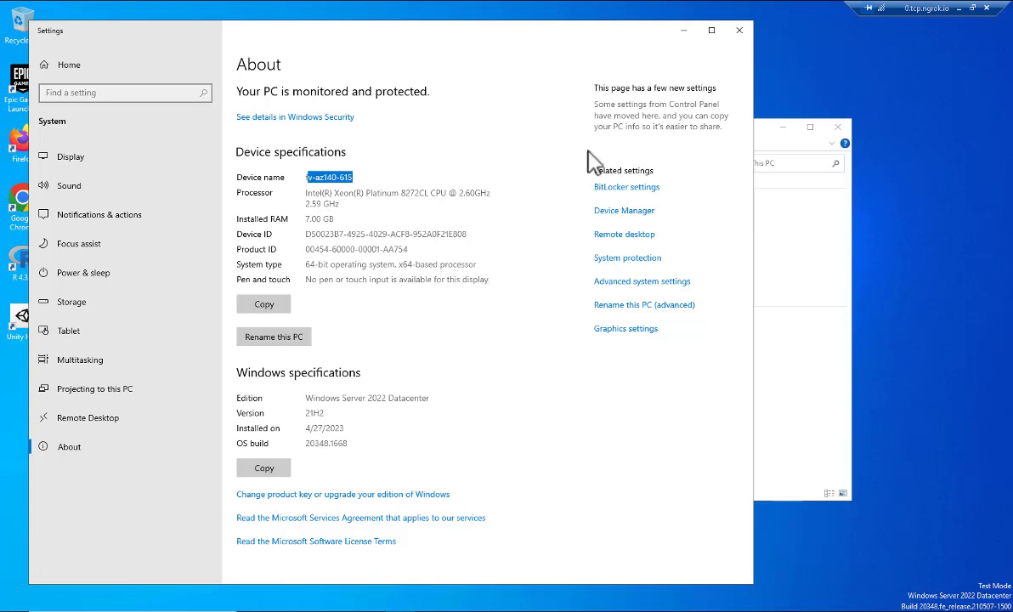
left_click(740, 34)
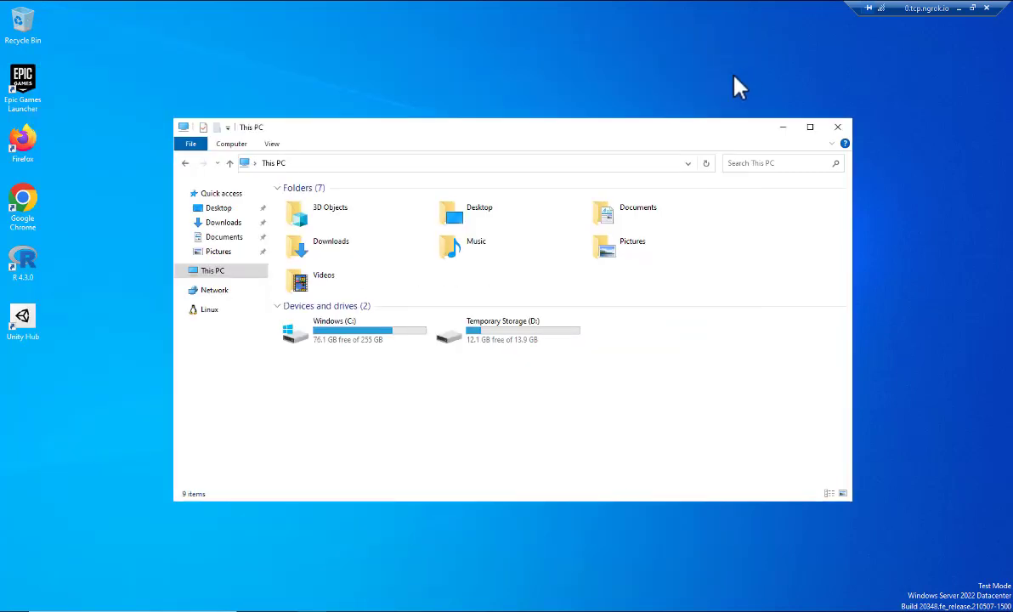
Close This PC, launch Google Chrome maximized, and replace the Welcome tab with a new tab.
left_click(838, 129)
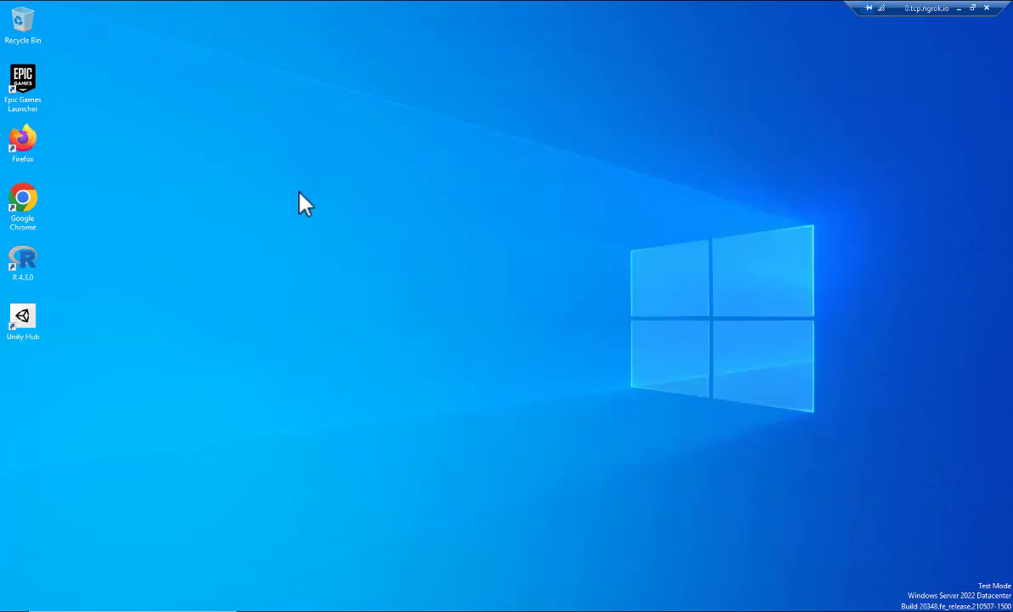
double_click(32, 208)
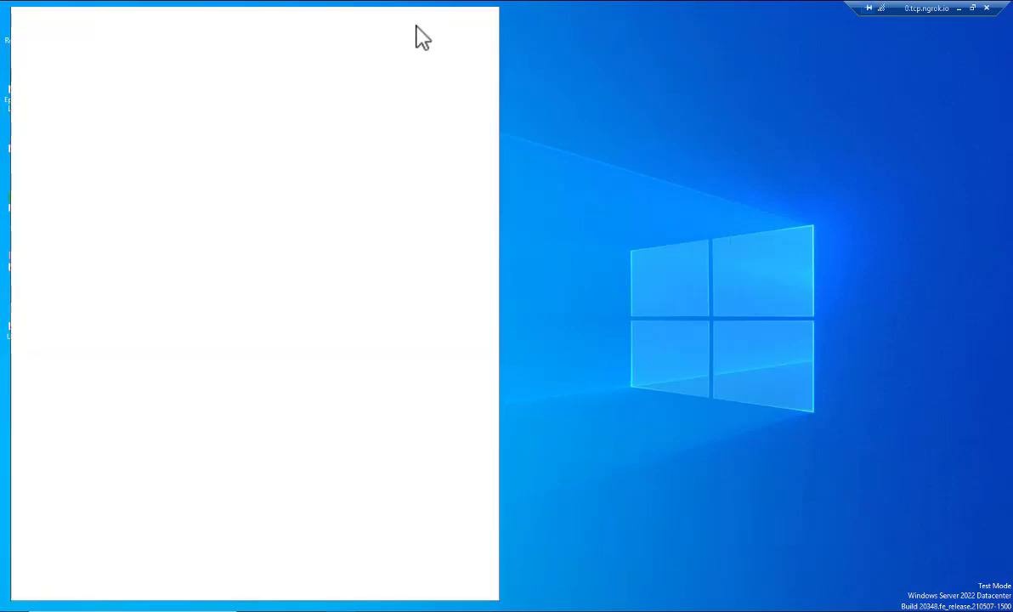
left_click(457, 15)
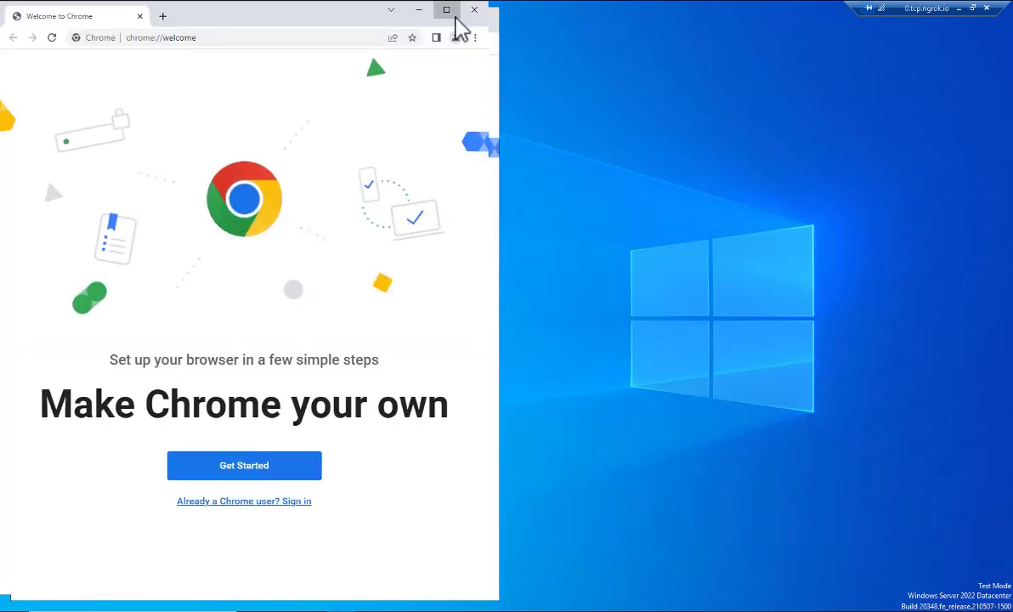
left_click(162, 11)
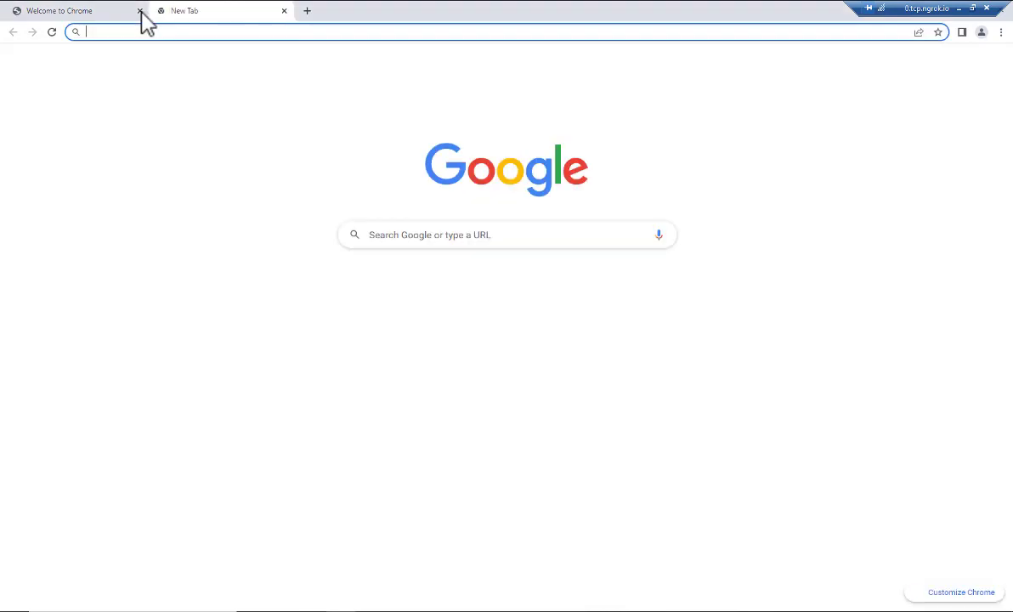
left_click(139, 11)
Search Google for 'ookla speed test'.
type("ookla")
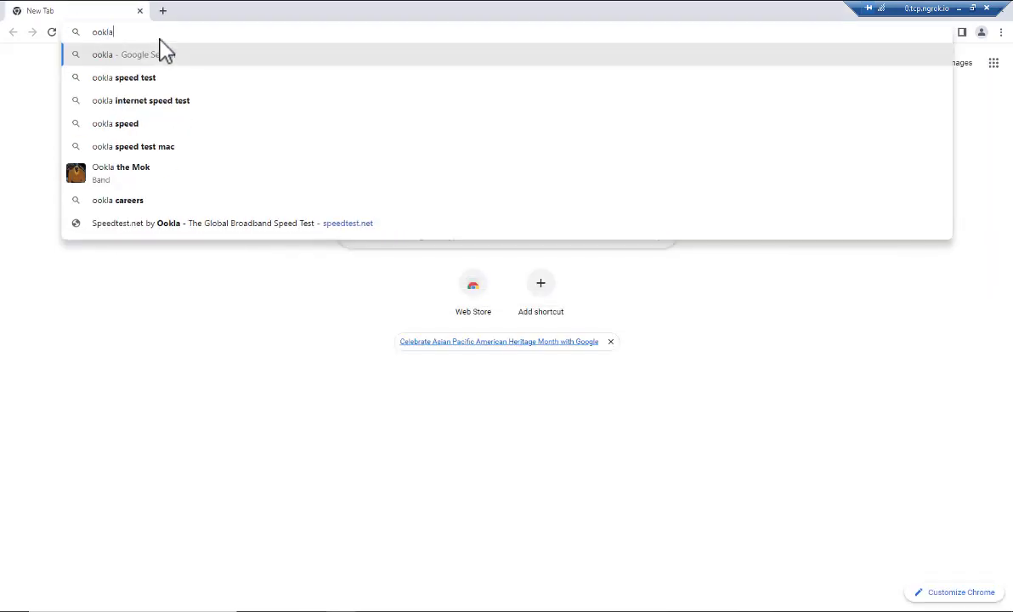
key("Down")
key("Return")
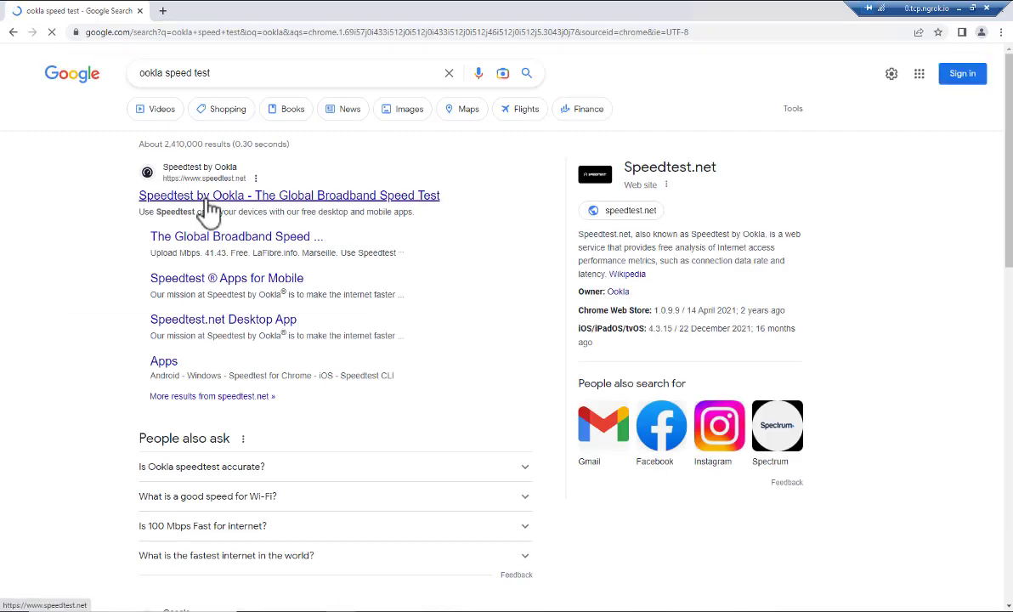
Run the Speedtest by Ookla test, getting 613.77 Mbps download and 1436.42 Mbps upload.
left_click(208, 204)
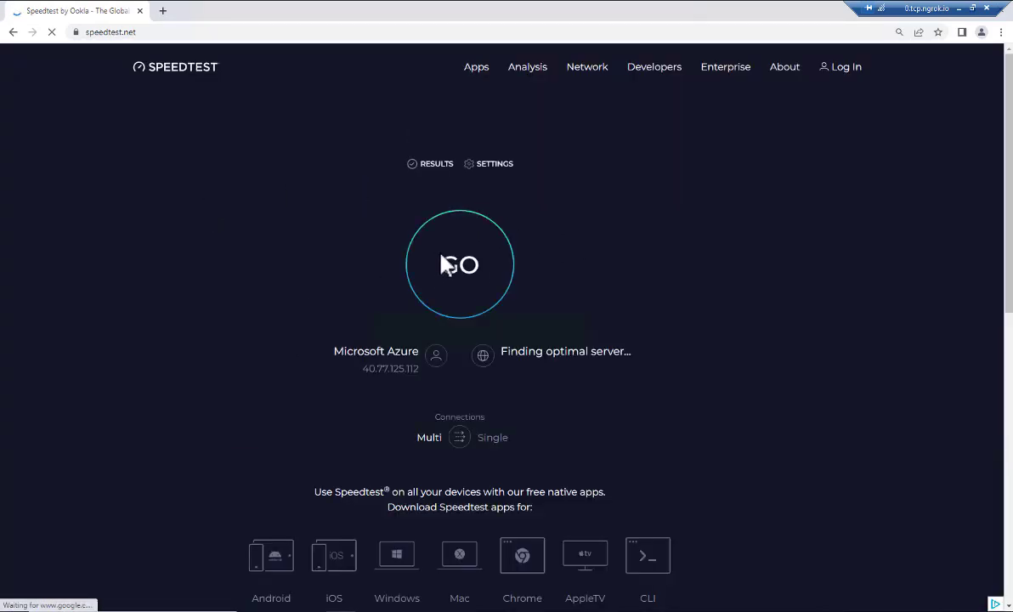
left_click(468, 293)
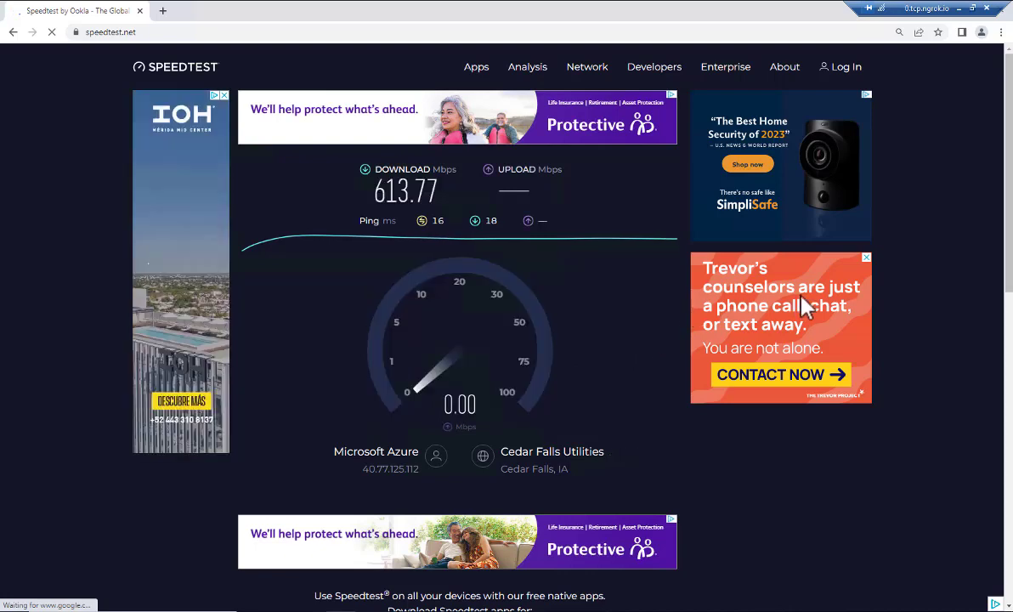
scroll(472, 314, "down", 2)
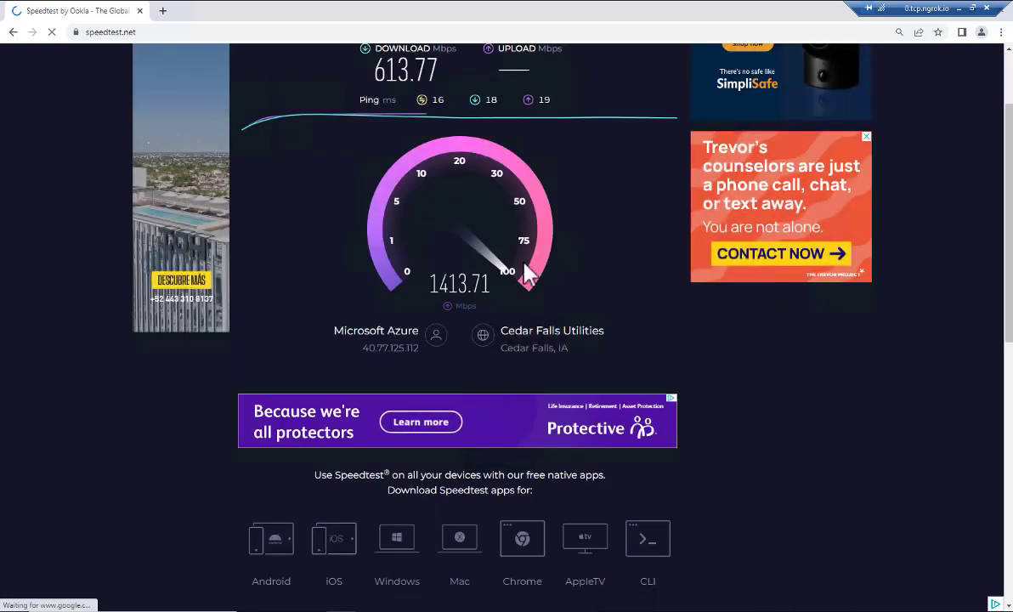
scroll(566, 294, "up", 1)
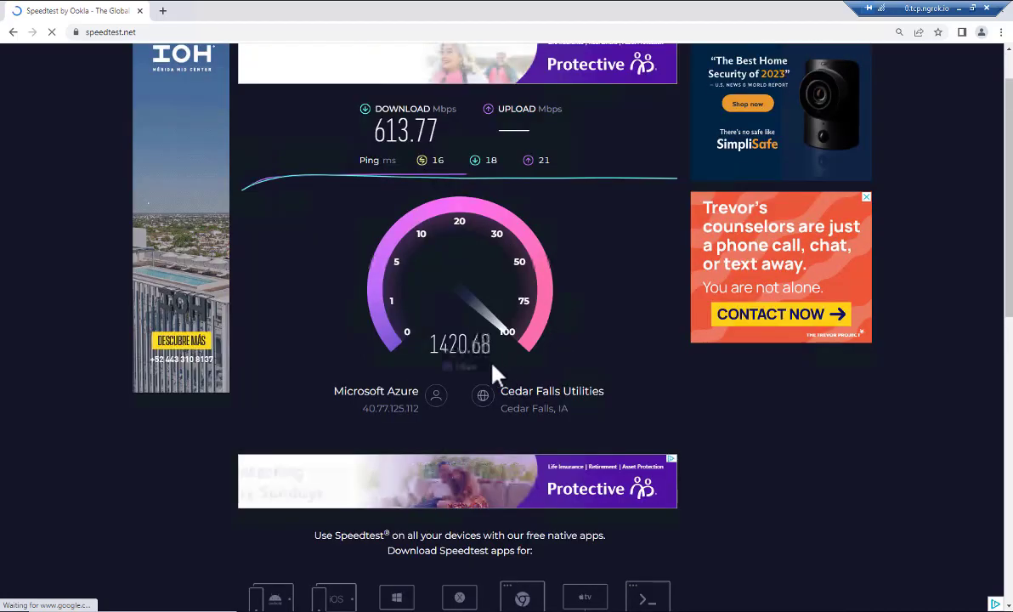
scroll(493, 367, "up", 1)
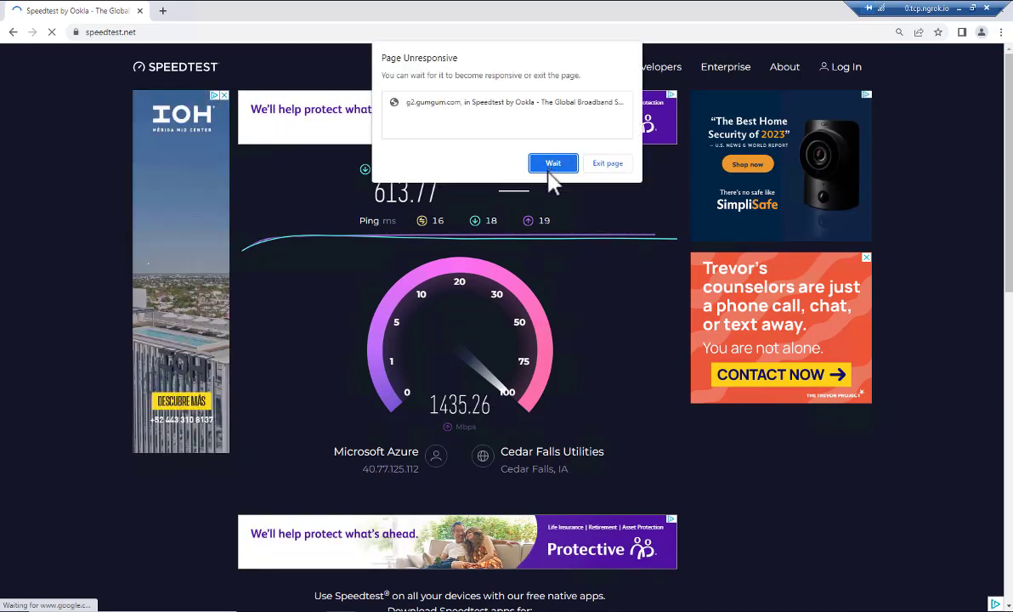
left_click(550, 164)
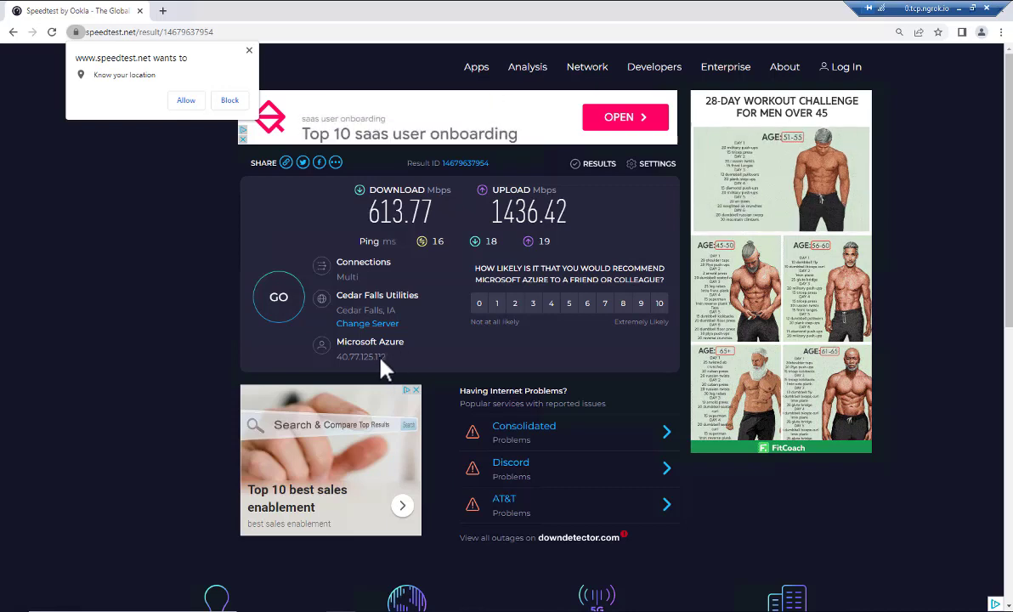
left_click_drag(392, 360, 336, 362)
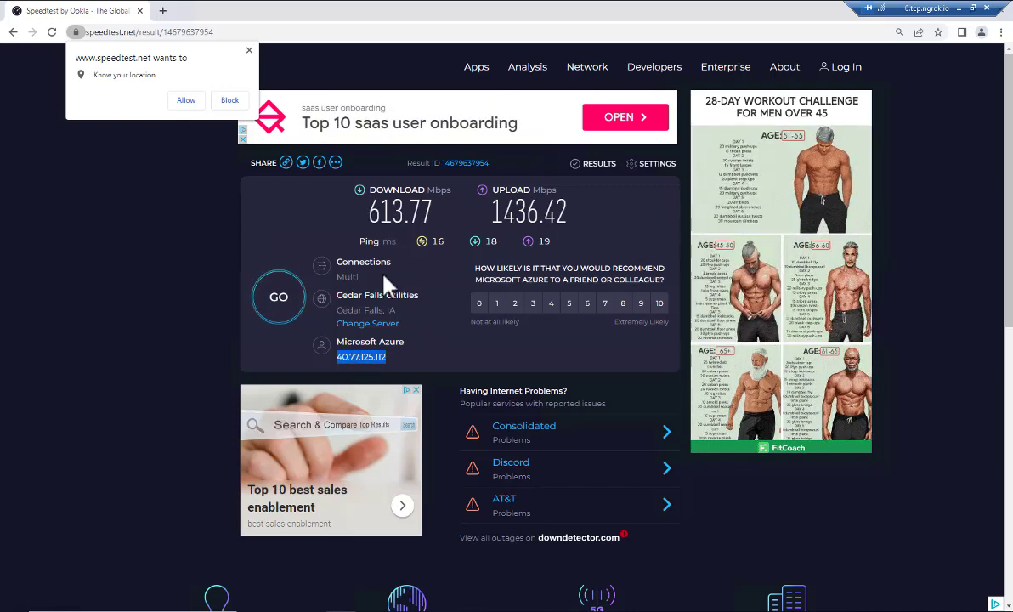
left_click(249, 51)
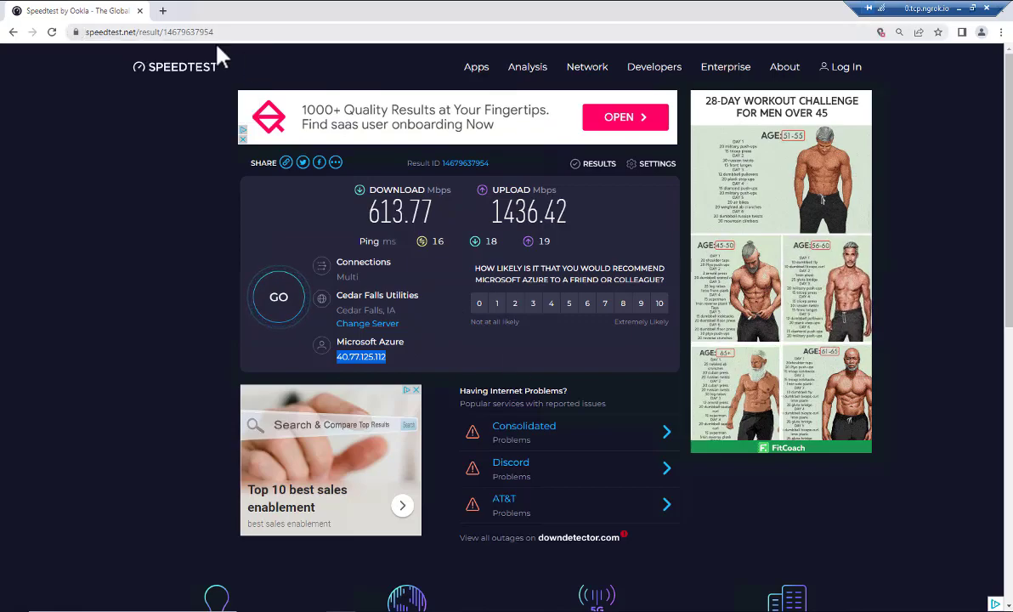
Load fast.com in a new tab to start its speed test.
left_click(162, 11)
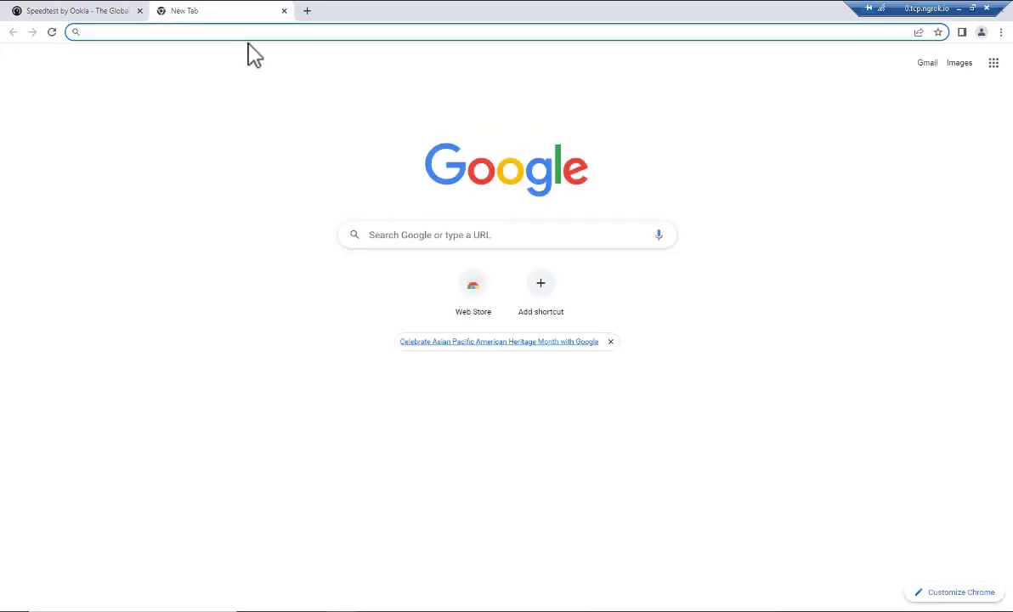
type("fast.c")
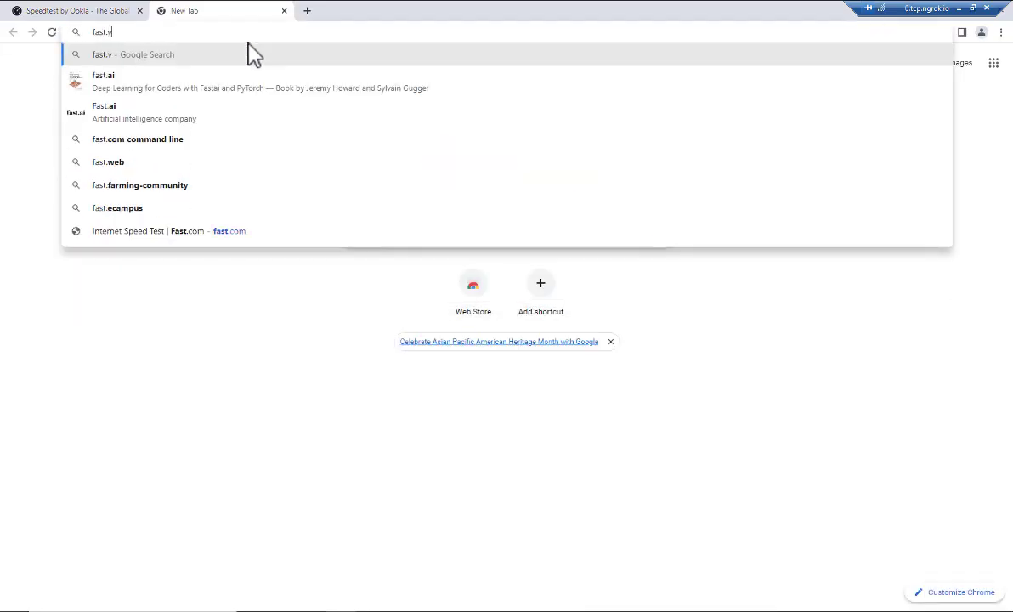
type("om")
key("Return")
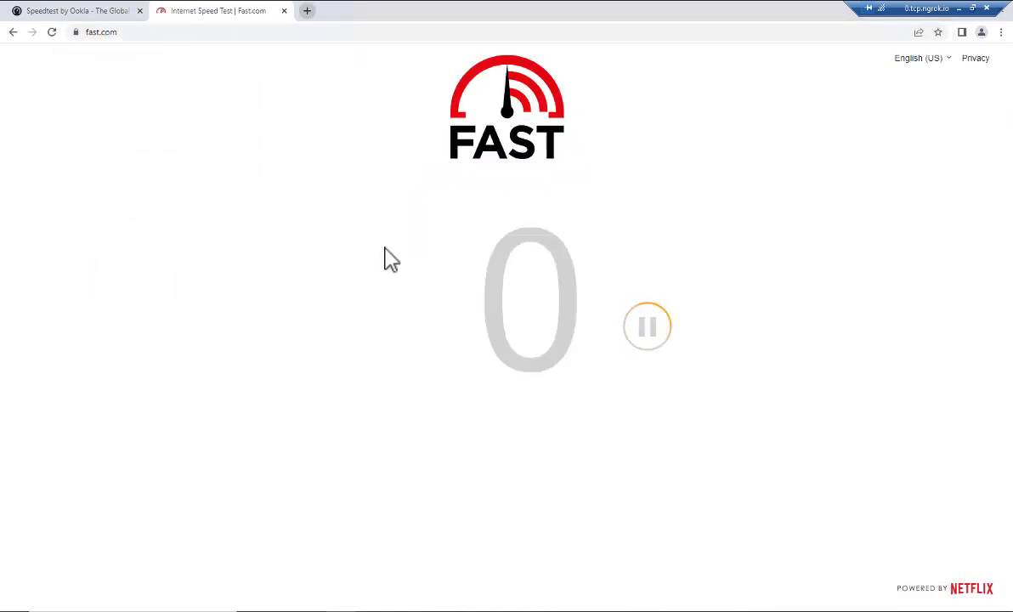